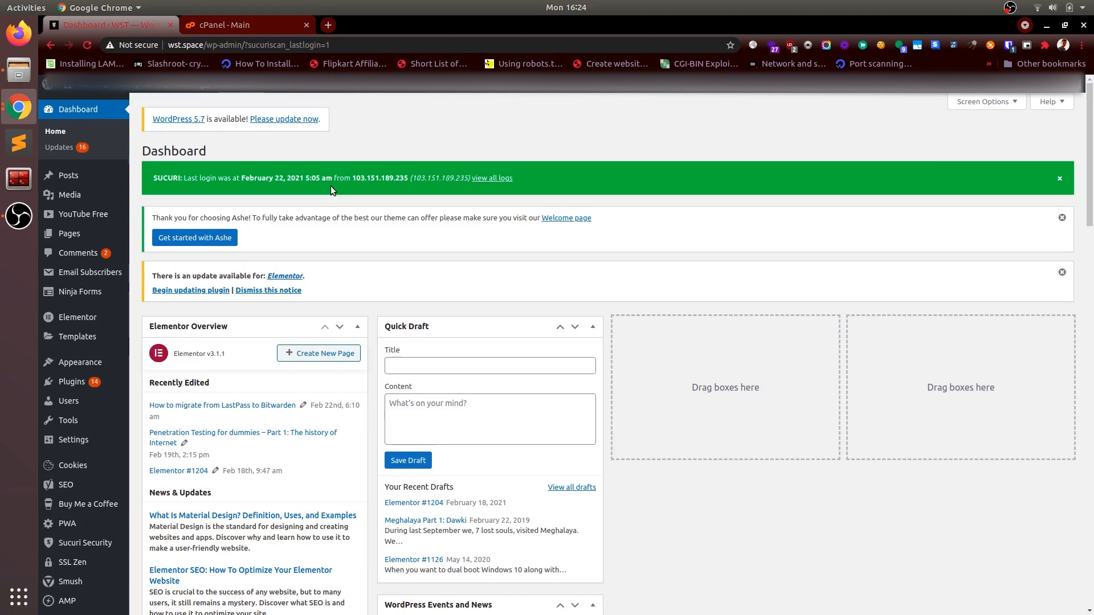
left_click(244, 25)
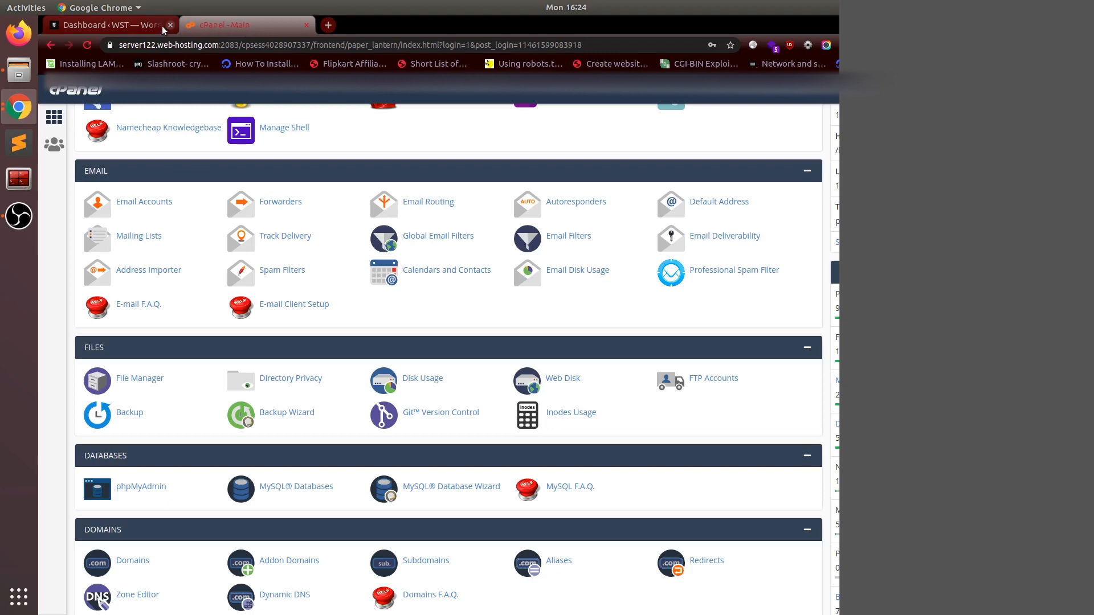
left_click(125, 25)
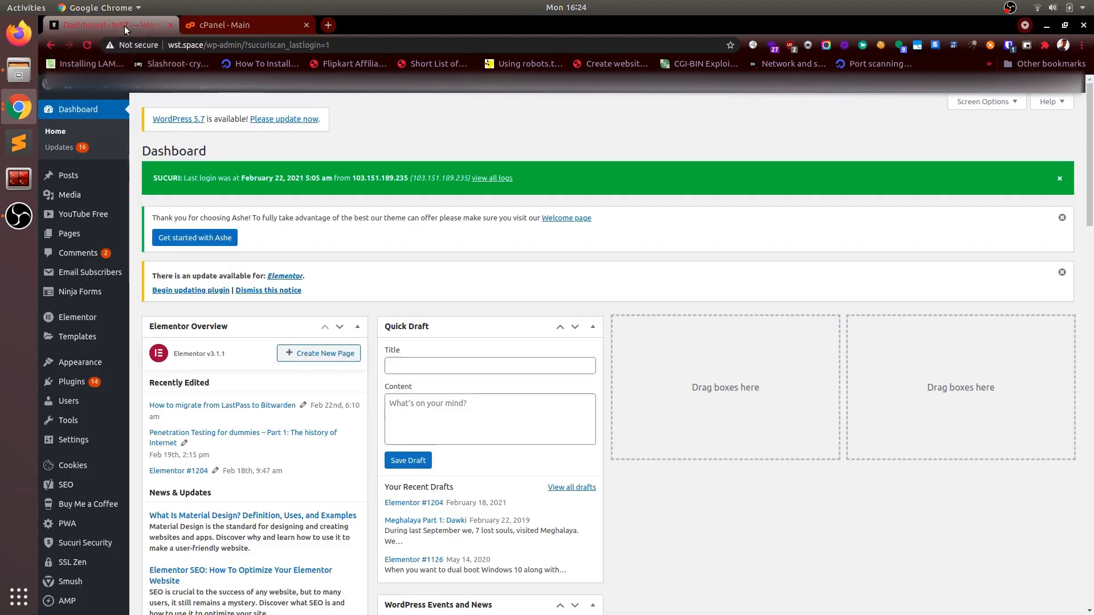
scroll(113, 304, "down", 1)
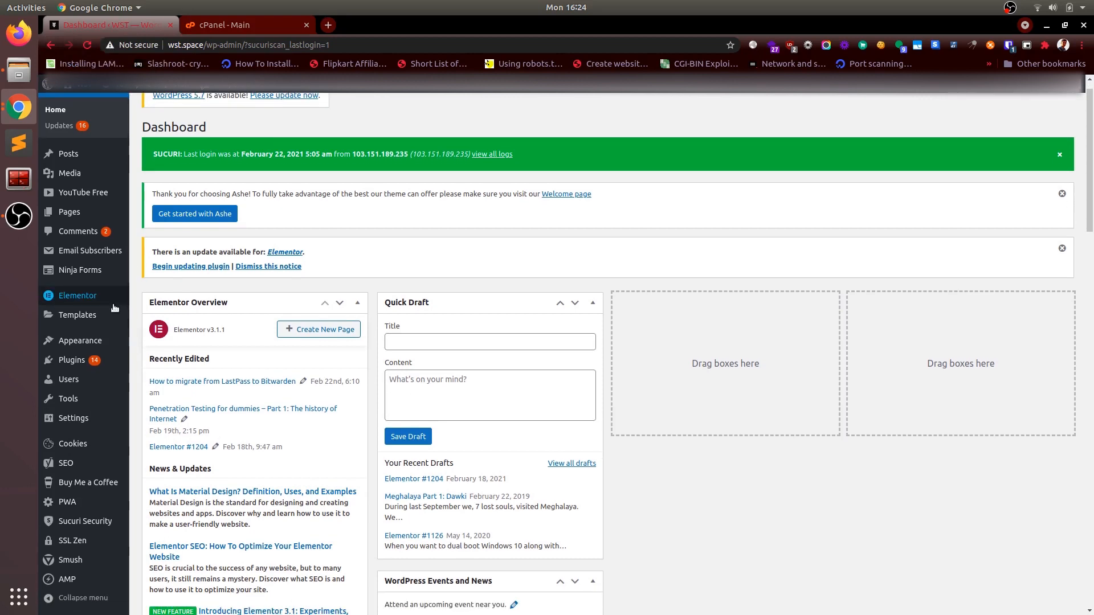
mouse_move(86, 361)
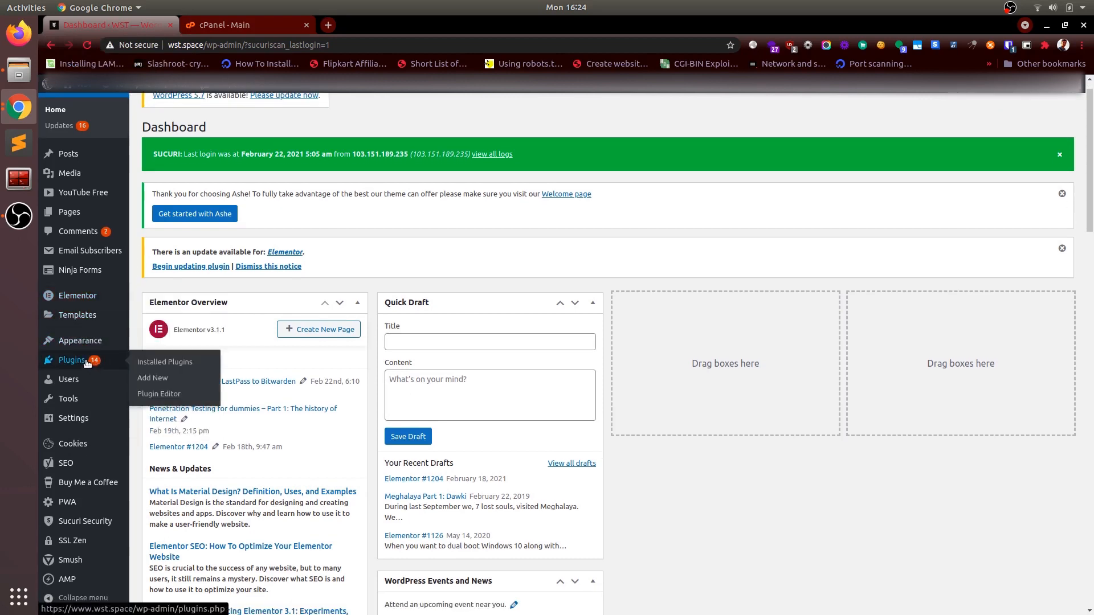
left_click(86, 360)
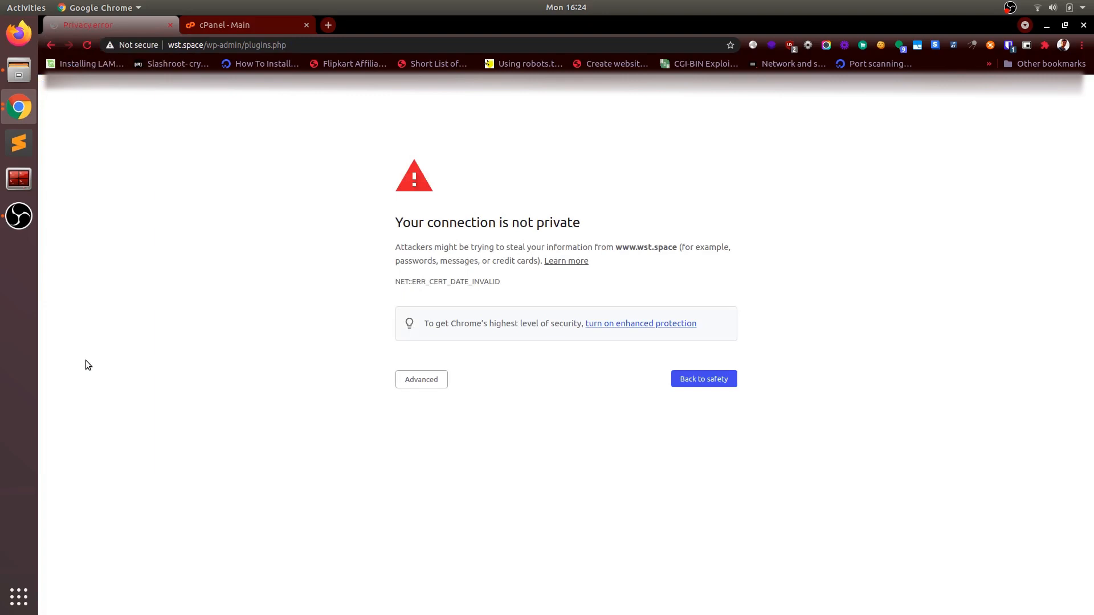
left_click(422, 389)
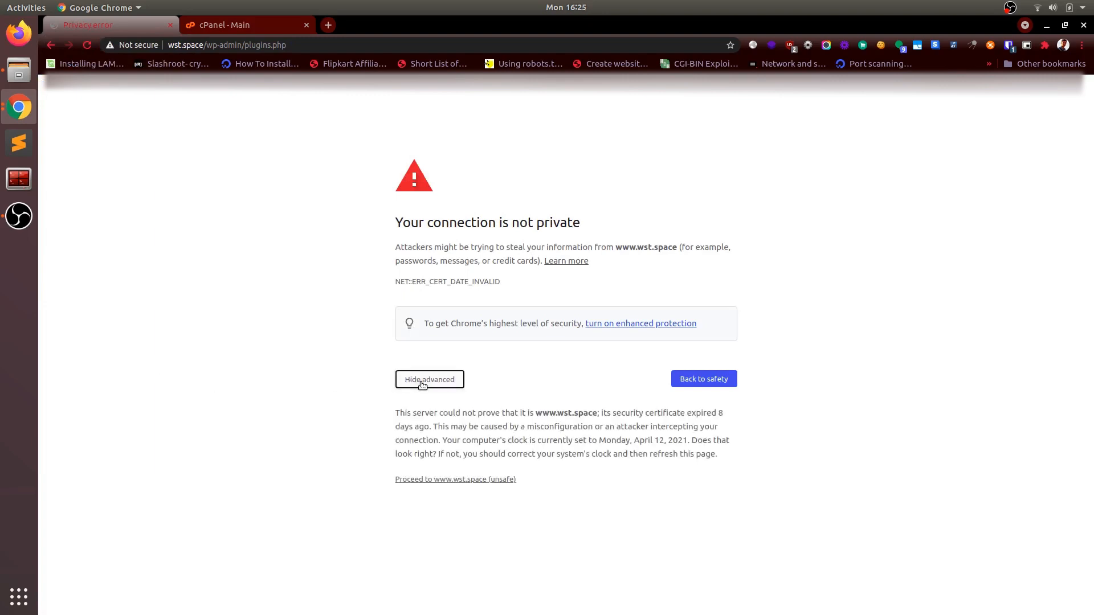
left_click(446, 480)
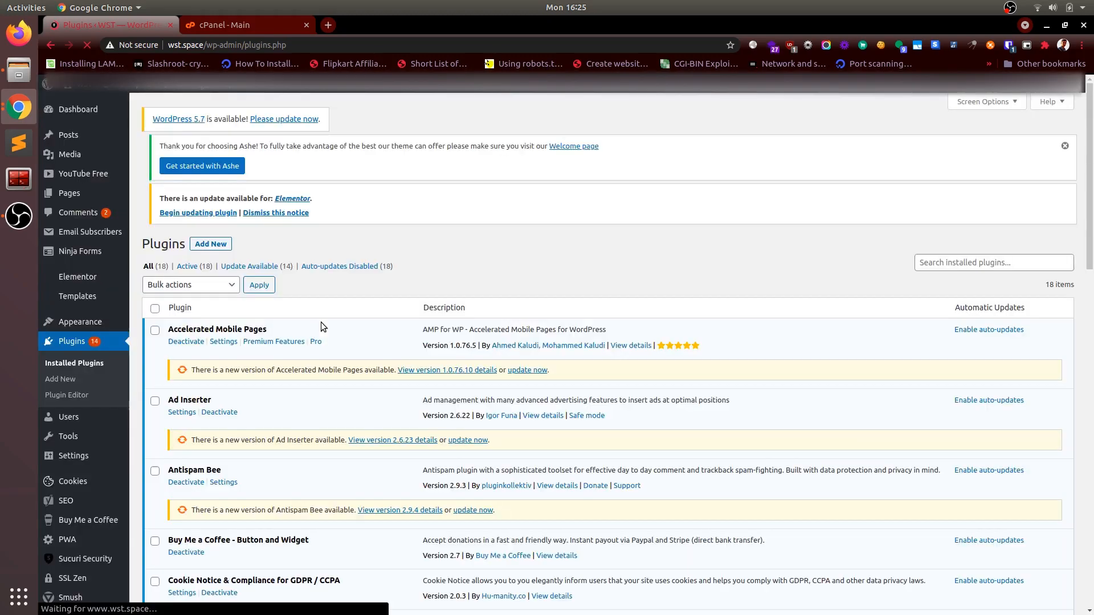
Step: Look through the installed plugins for the SSL Zen free SSL certificate plugin
scroll(321, 323, "down", 7)
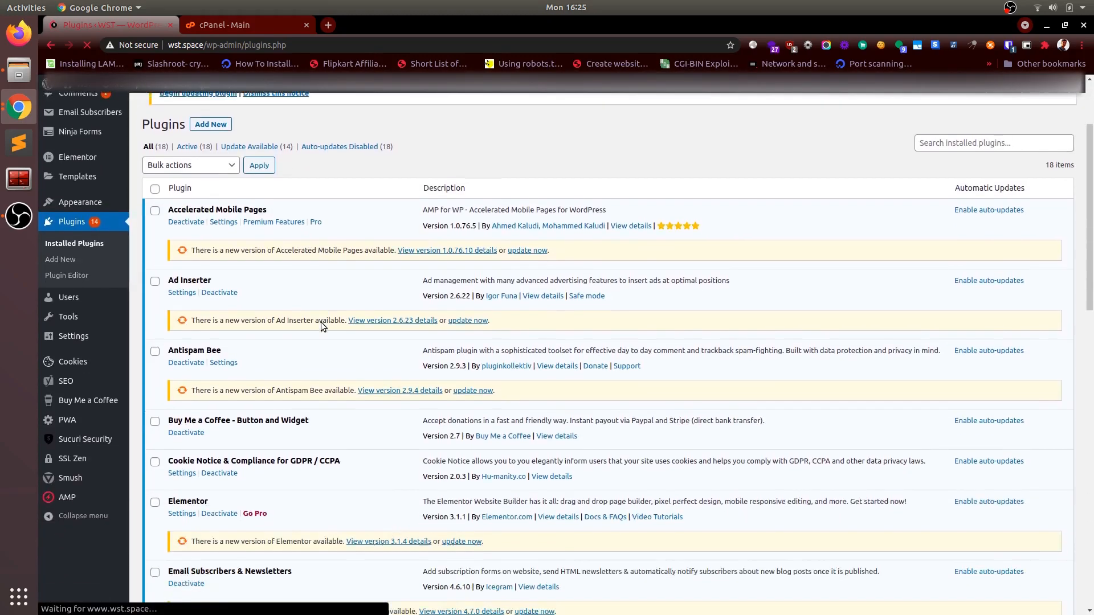
scroll(321, 323, "down", 5)
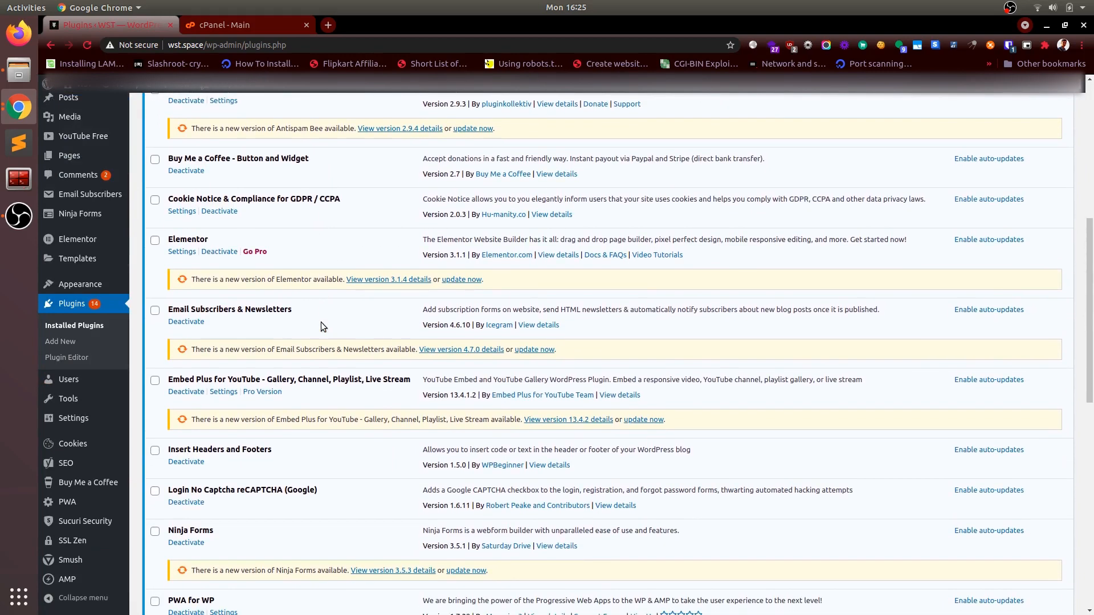
scroll(321, 326, "down", 3)
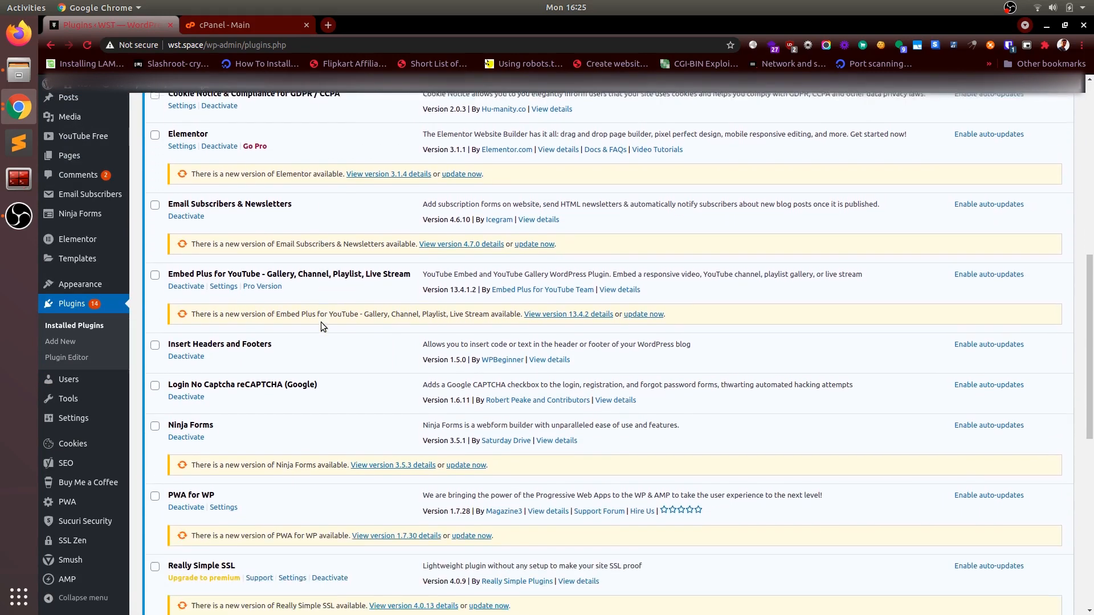
scroll(321, 323, "down", 8)
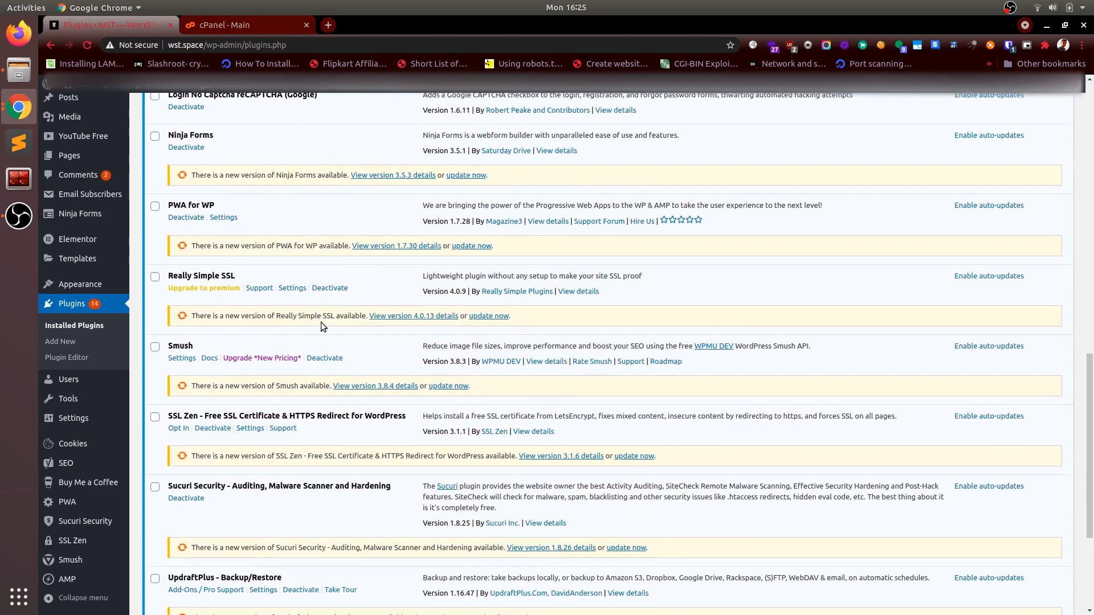
scroll(321, 322, "down", 1)
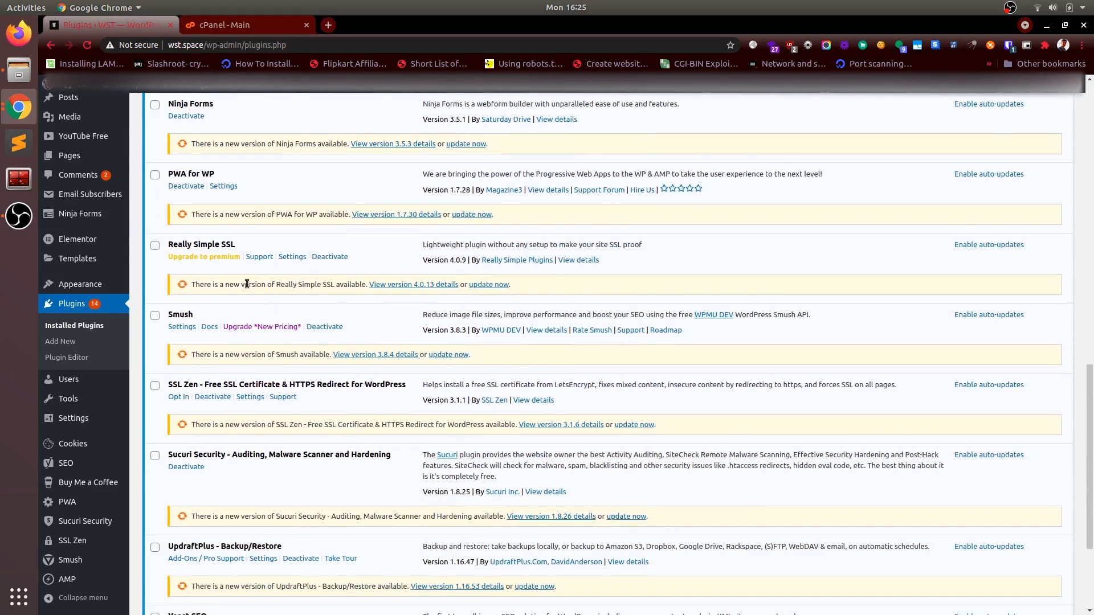
scroll(236, 283, "down", 3)
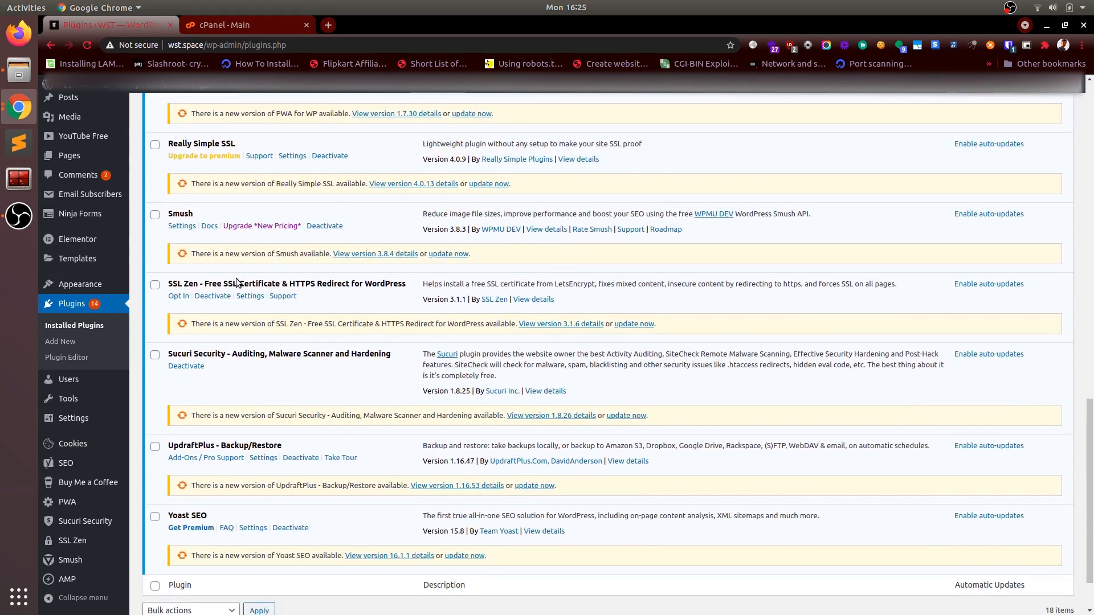
double_click(175, 284)
left_click(266, 284)
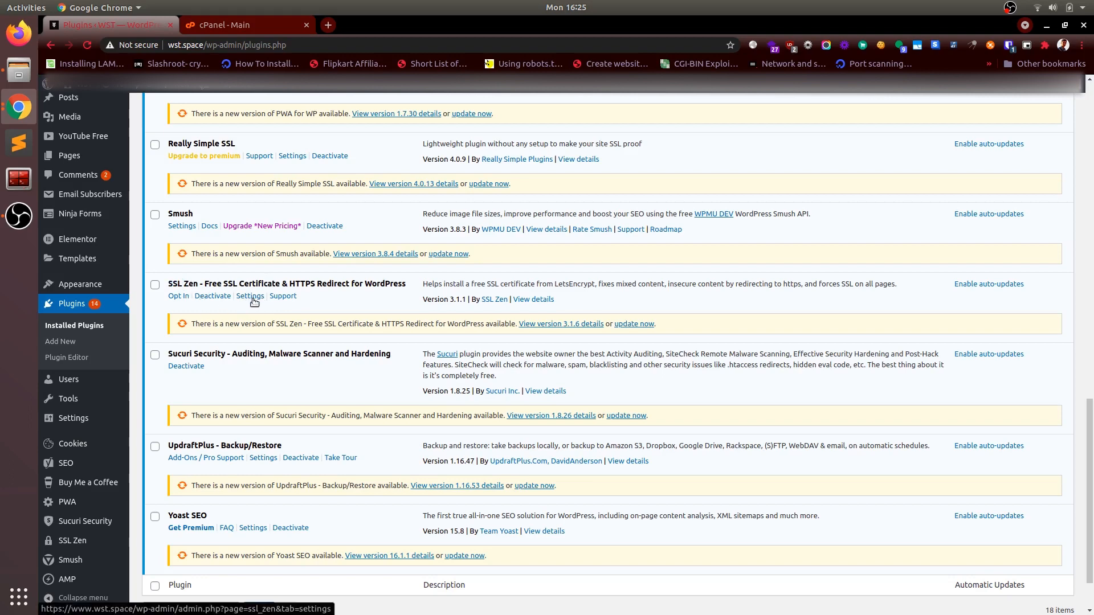
Step: Open the SSL Zen plugin page and start renewing the site's SSL certificate
scroll(71, 433, "down", 2)
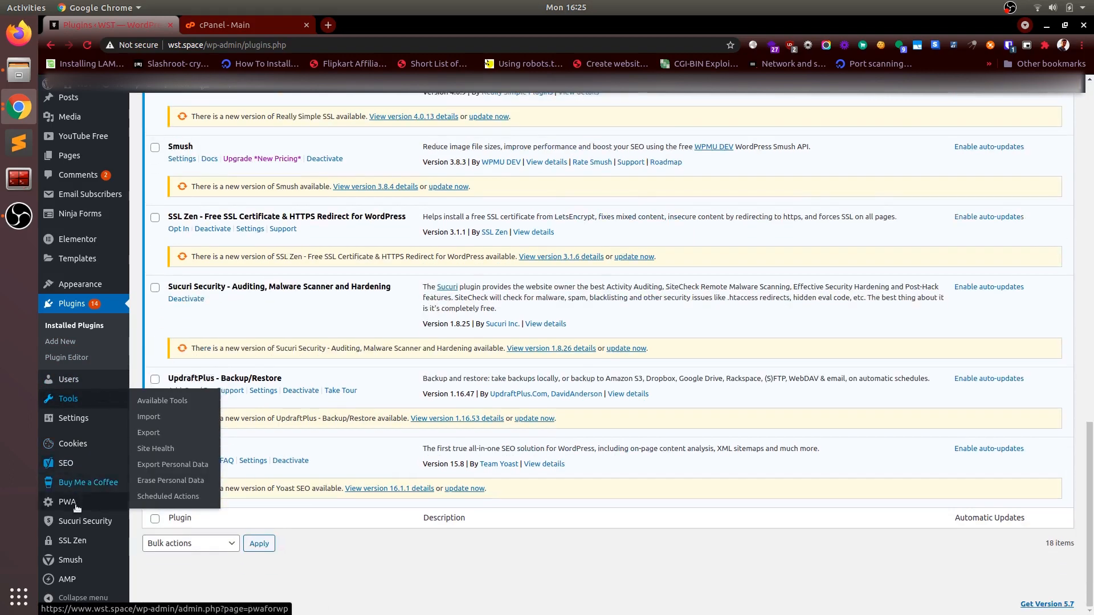
mouse_move(77, 548)
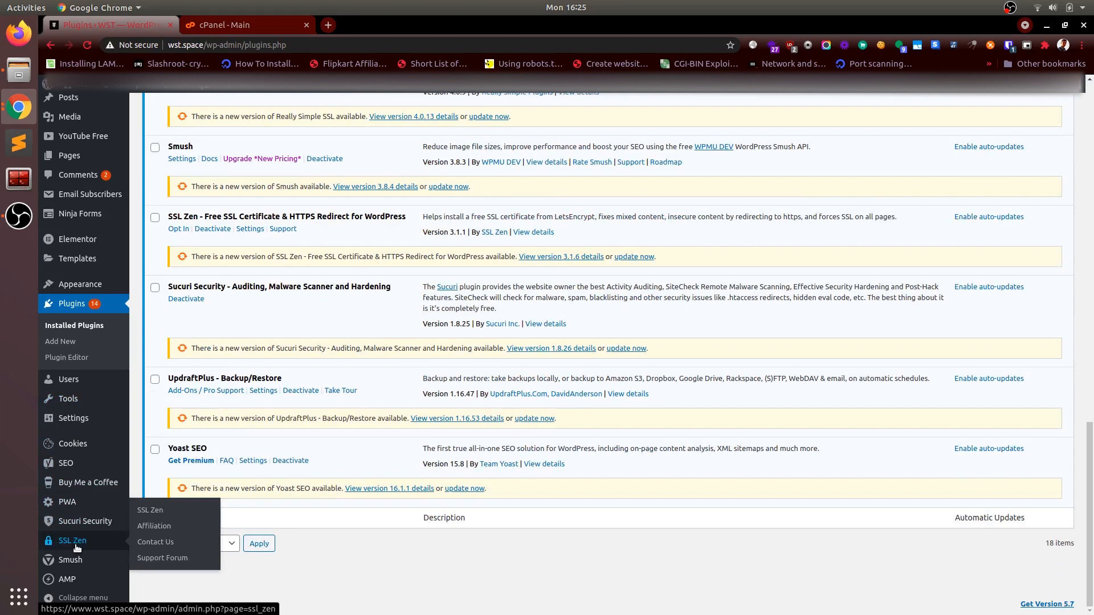
left_click(150, 511)
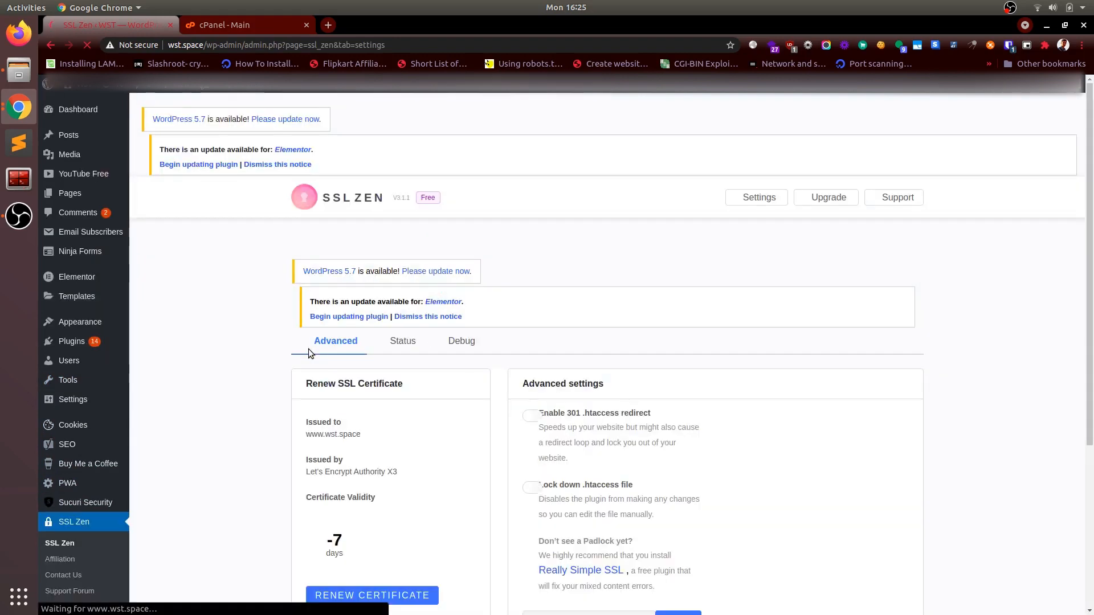
scroll(394, 408, "down", 3)
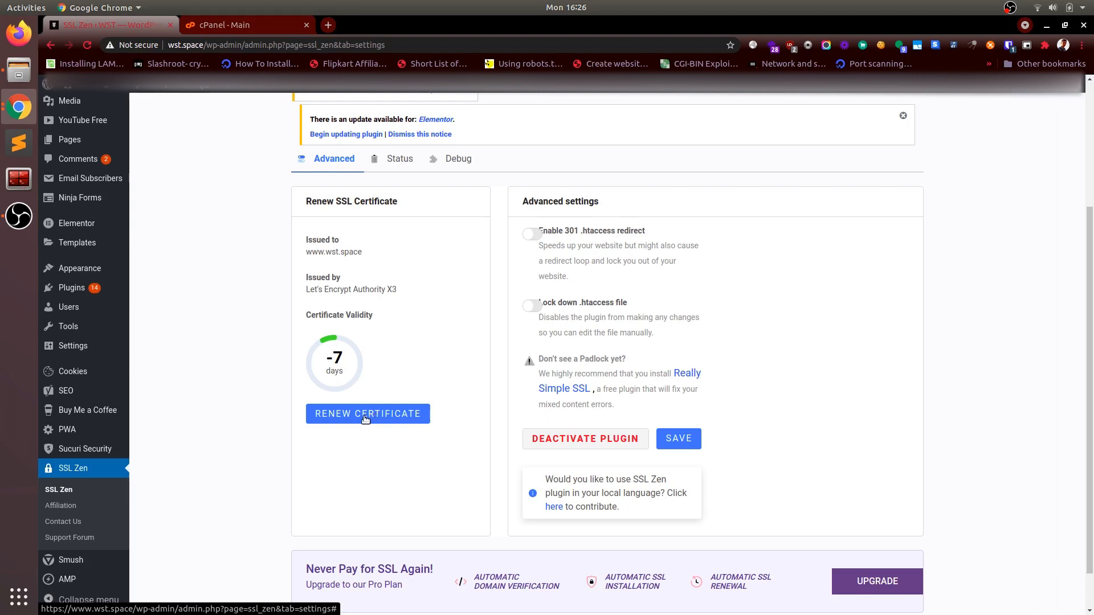
left_click(365, 419)
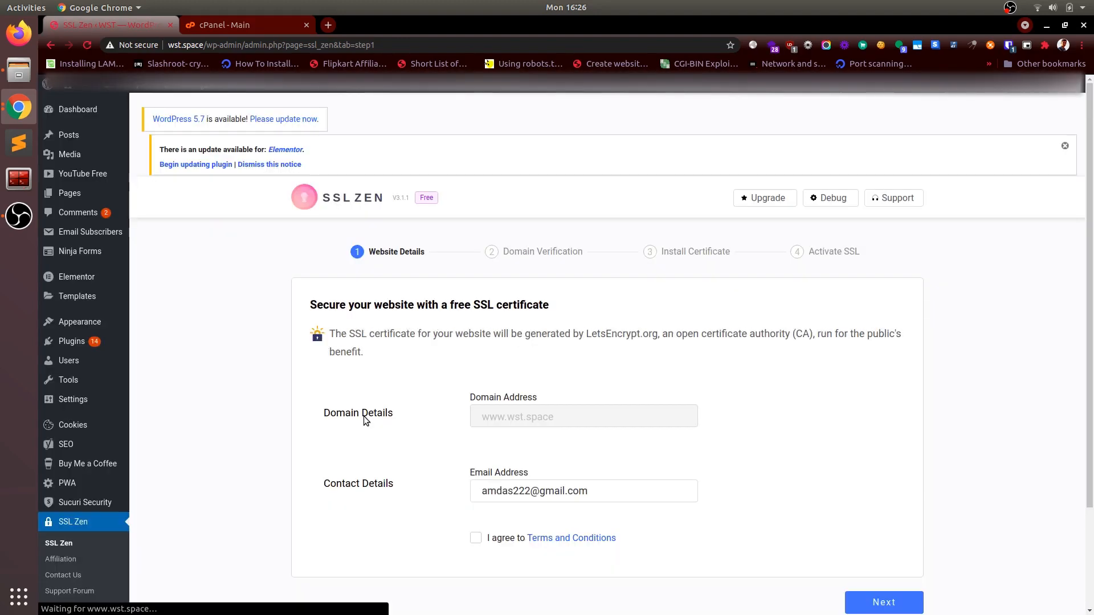
Step: Agree to the terms and conditions and submit the website details for the free SSL certificate
scroll(364, 416, "down", 3)
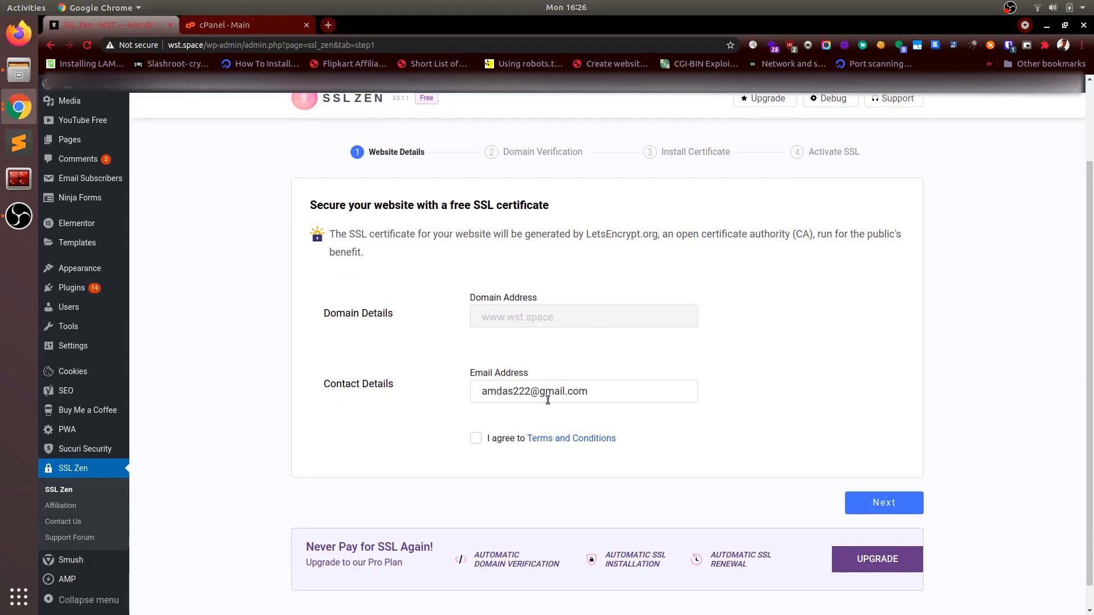
scroll(548, 399, "down", 1)
left_click(475, 413)
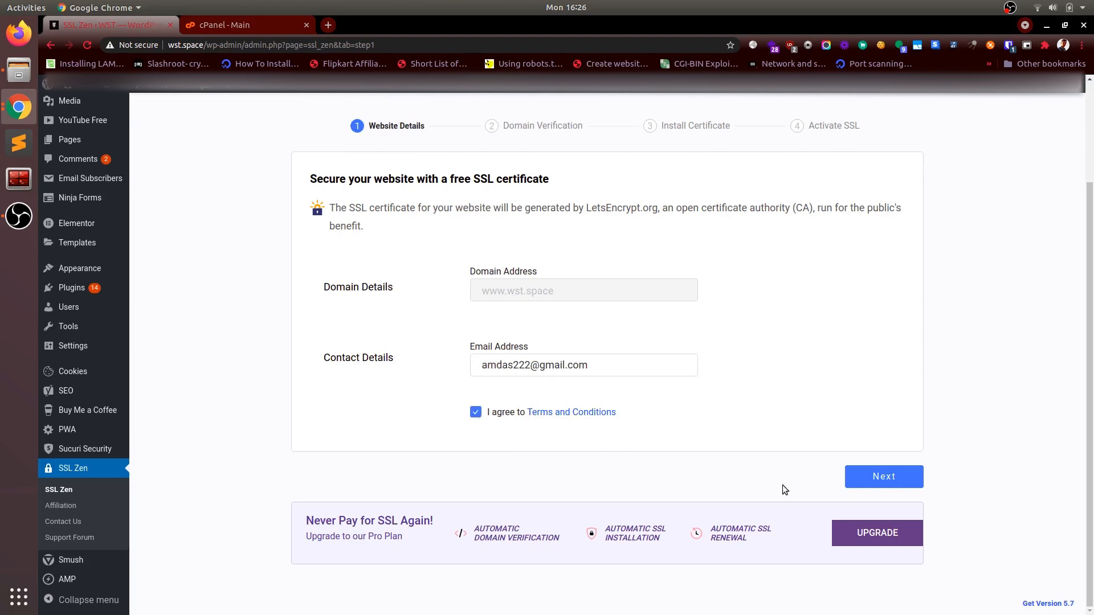
left_click(884, 479)
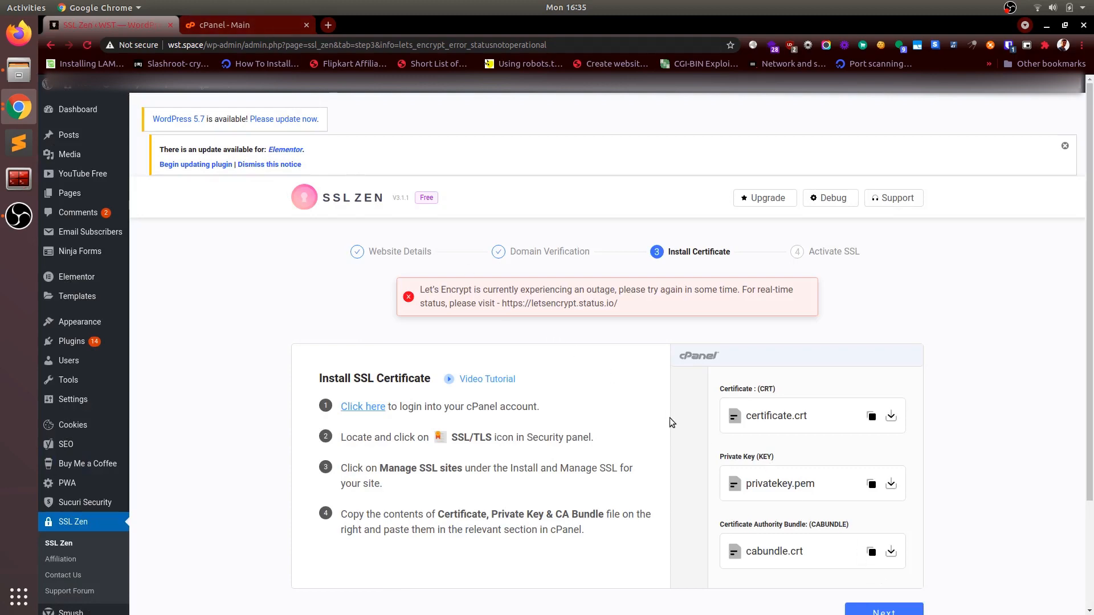
Step: Copy the contents of certificate.crt from the Install Certificate stage
scroll(669, 418, "down", 3)
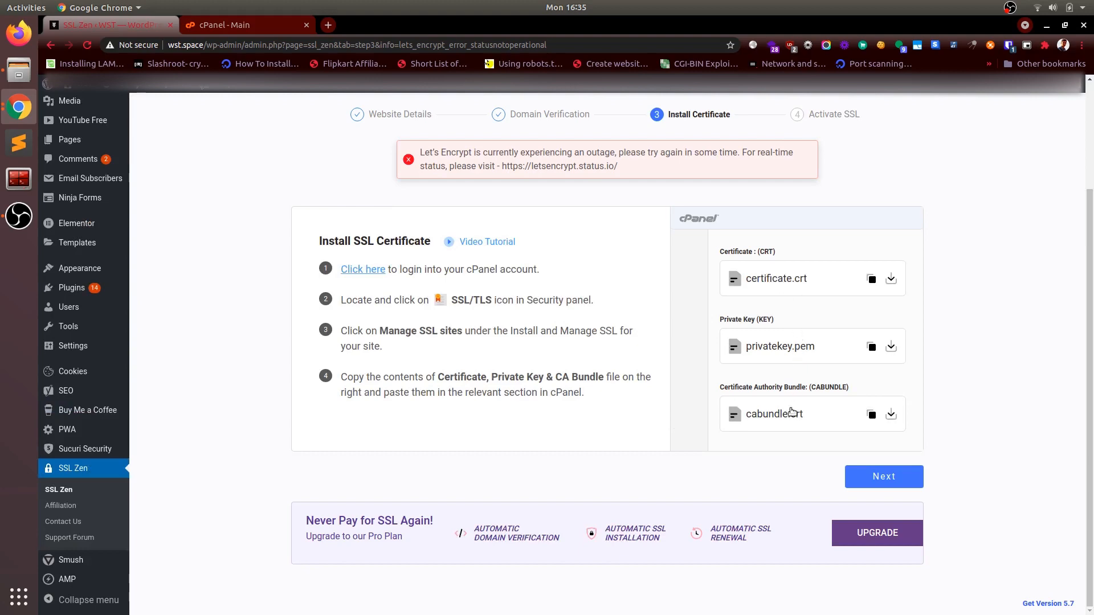
left_click(869, 286)
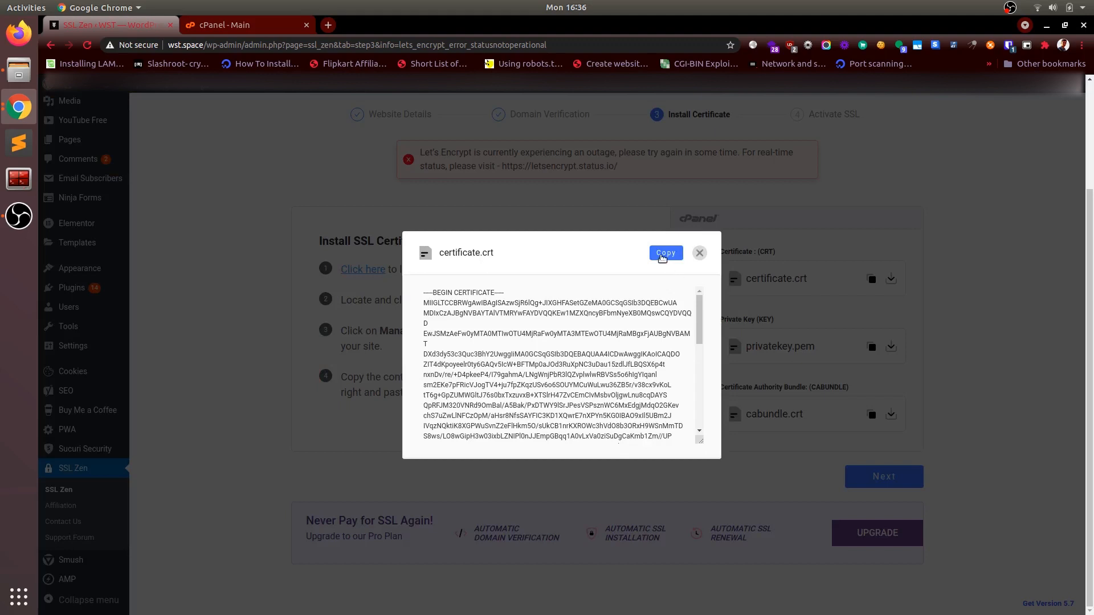
left_click(664, 254)
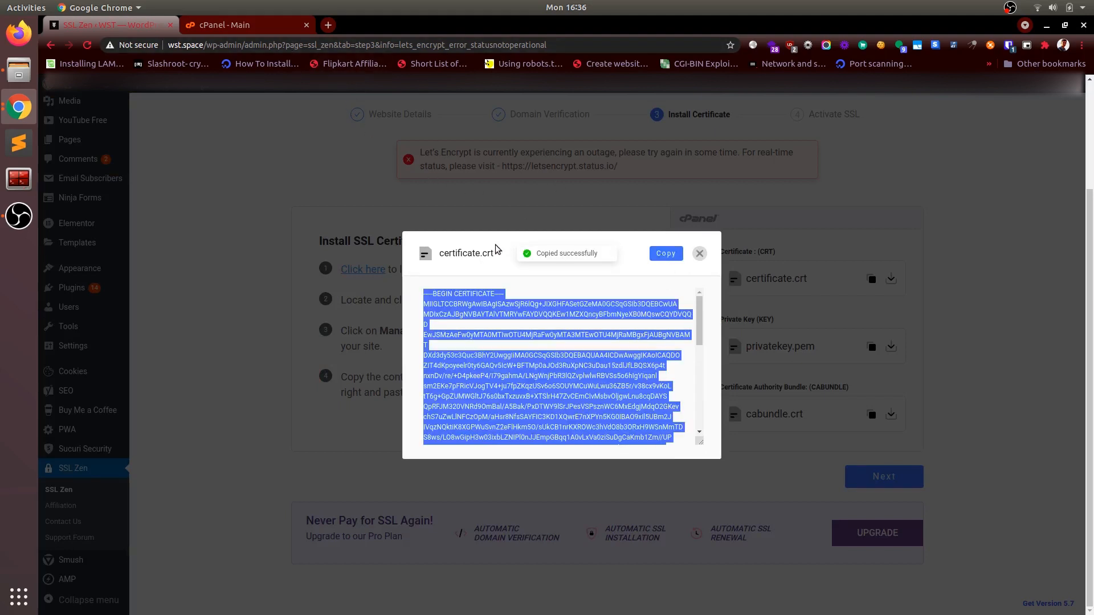
Step: Switch to cPanel and open the Manage SSL sites page of its SSL/TLS security tool
left_click(256, 24)
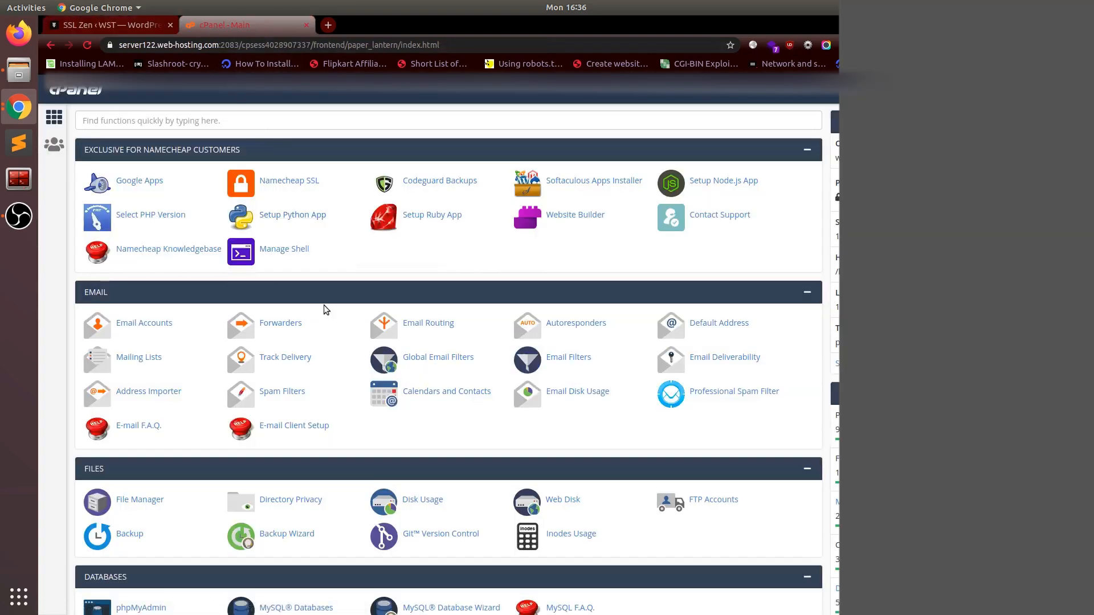
scroll(324, 308, "down", 15)
scroll(324, 308, "up", 15)
scroll(324, 310, "down", 15)
scroll(323, 310, "up", 14)
scroll(323, 309, "down", 14)
scroll(324, 309, "up", 1)
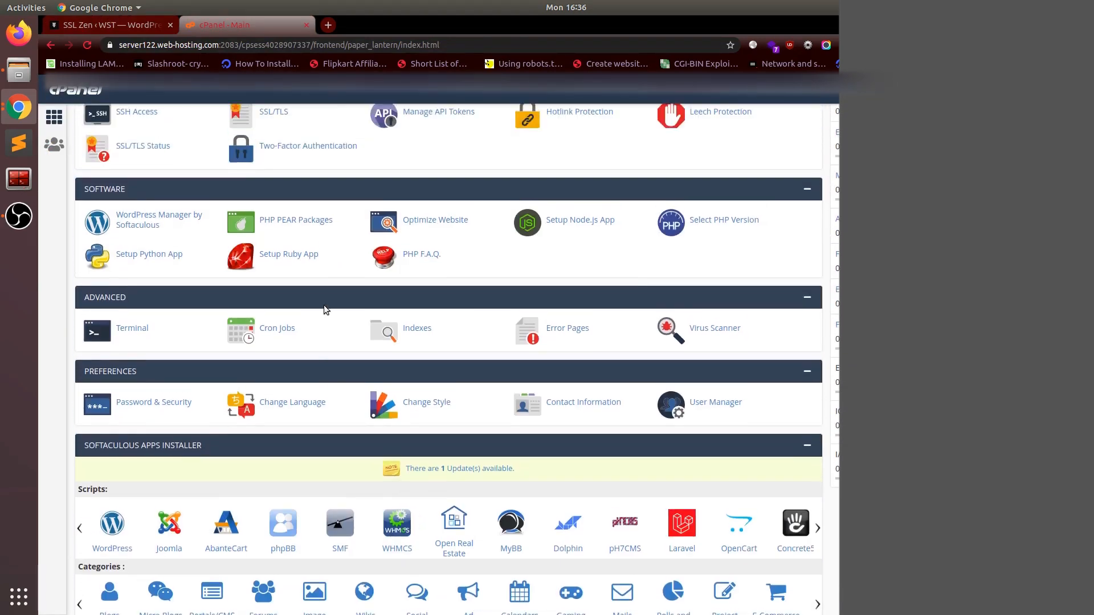
scroll(324, 307, "up", 2)
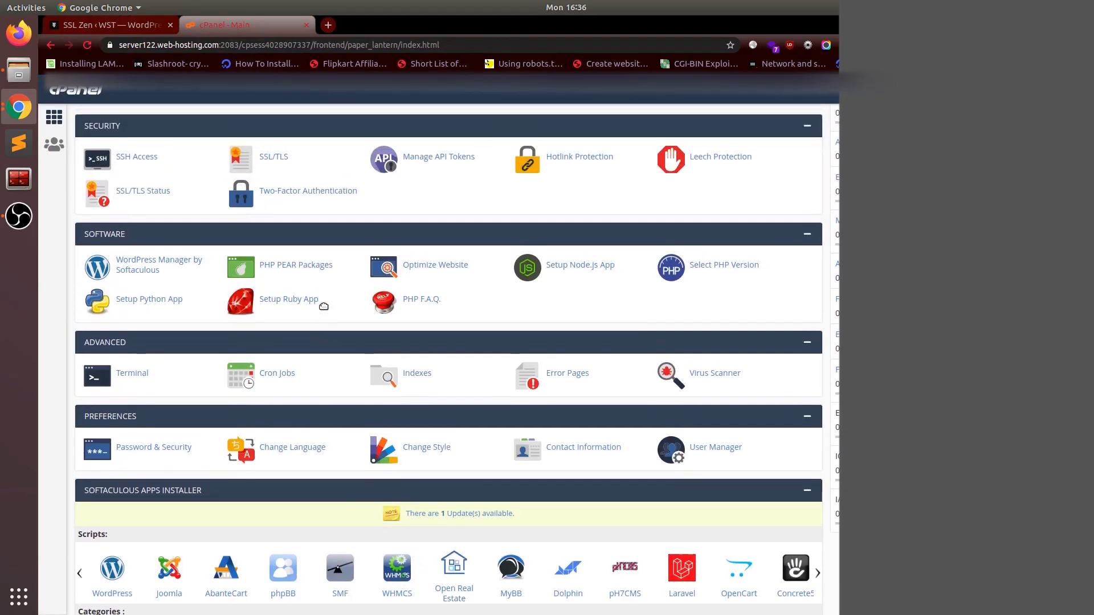
scroll(178, 175, "up", 2)
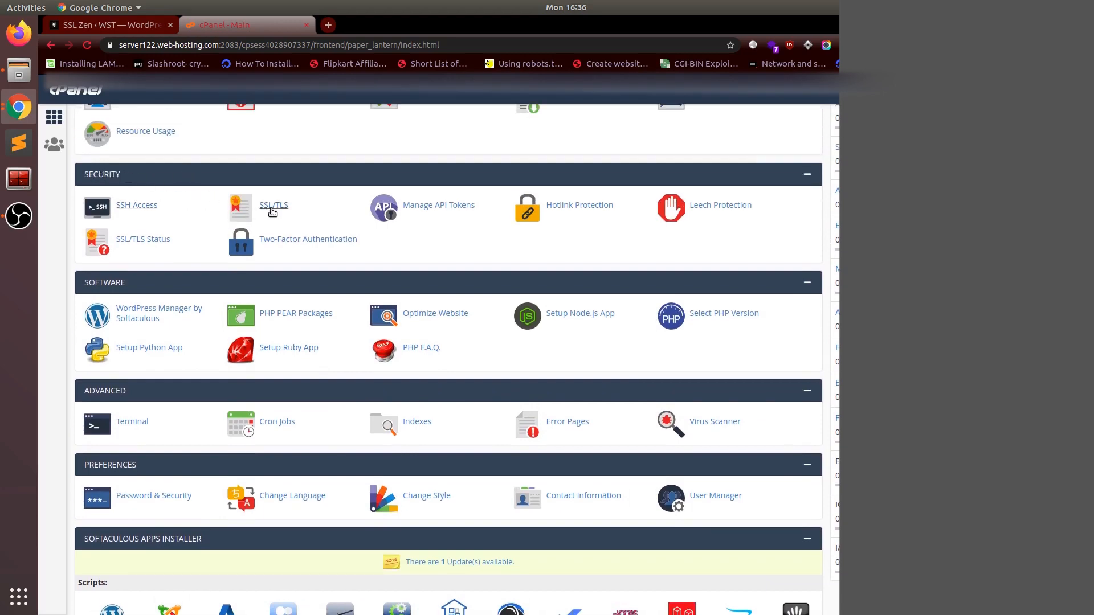
left_click(272, 210)
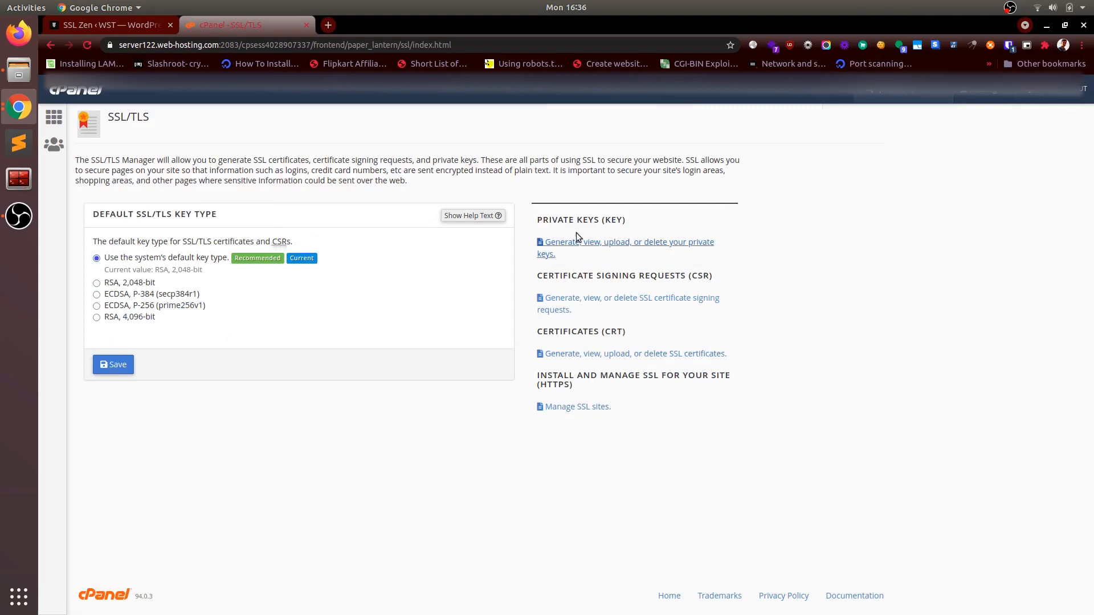
left_click(582, 410)
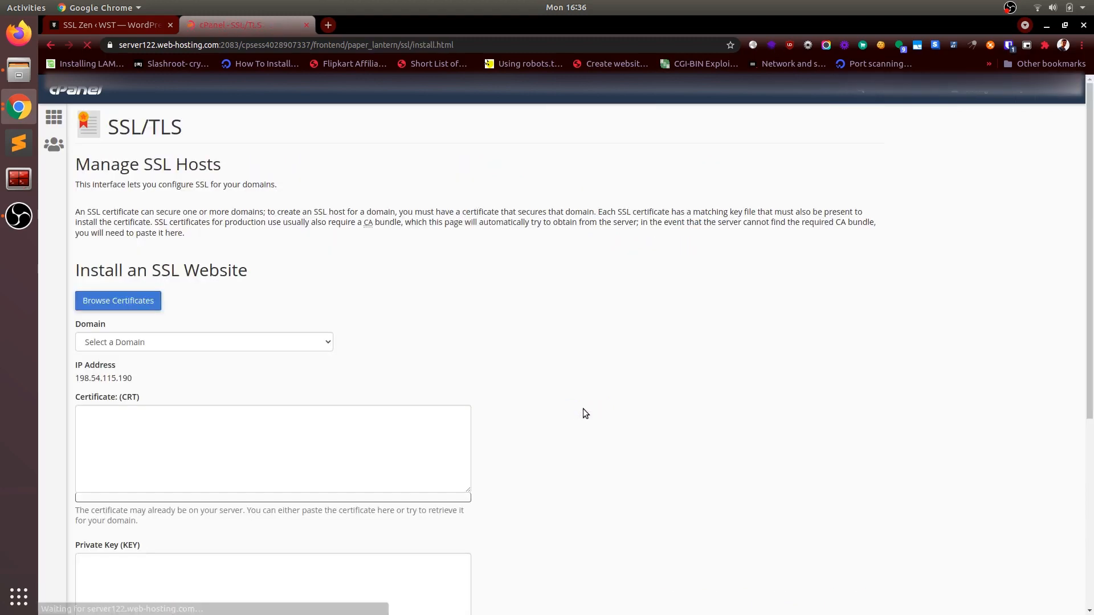
Step: Paste the copied certificate contents into the Certificate (CRT) field for installing an SSL website
scroll(356, 396, "down", 10)
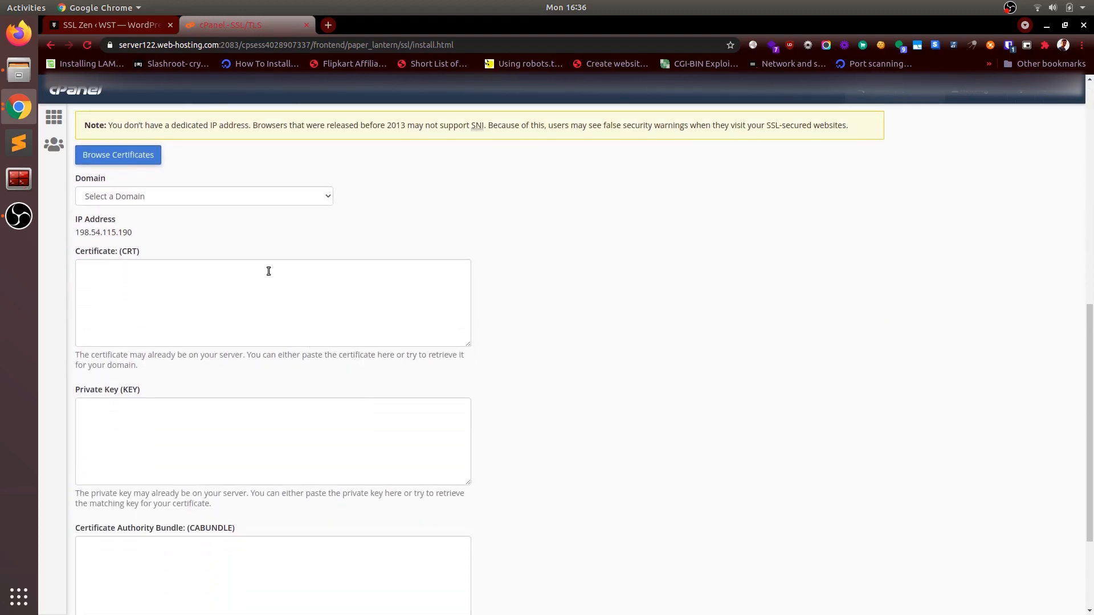
left_click(140, 32)
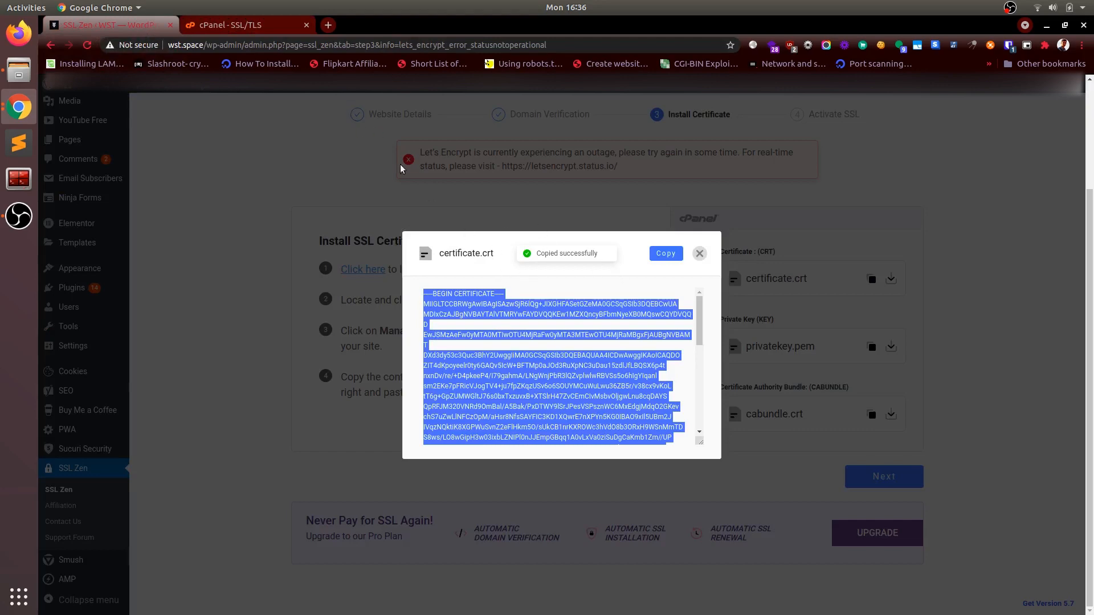
left_click(277, 23)
left_click(143, 291)
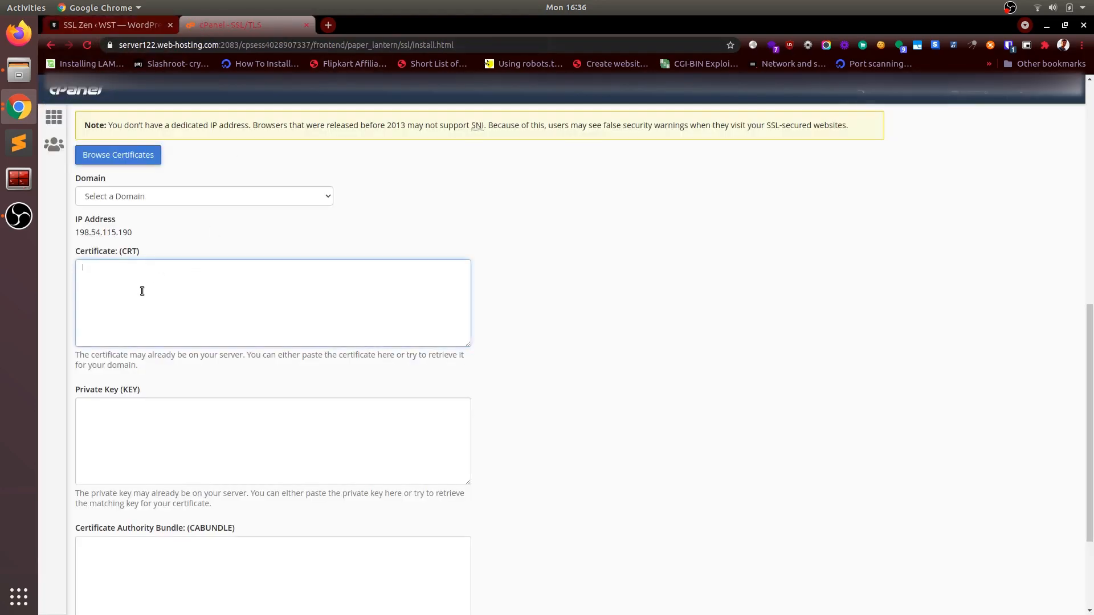
key("ctrl+v")
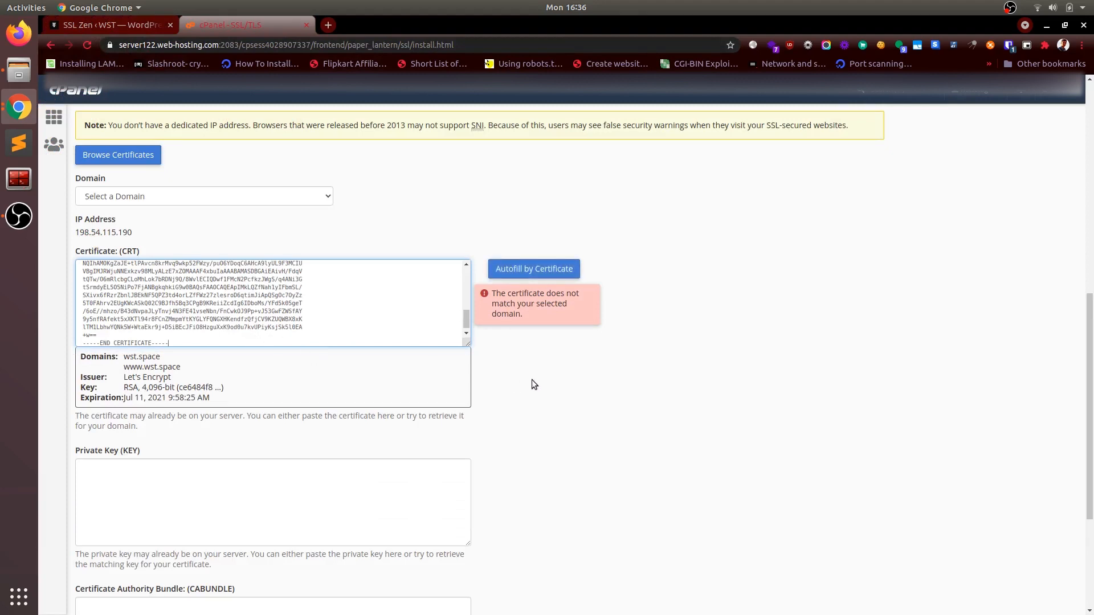
Step: Select wst.space with its subdomains as the domain for the SSL certificate installation
left_click(256, 195)
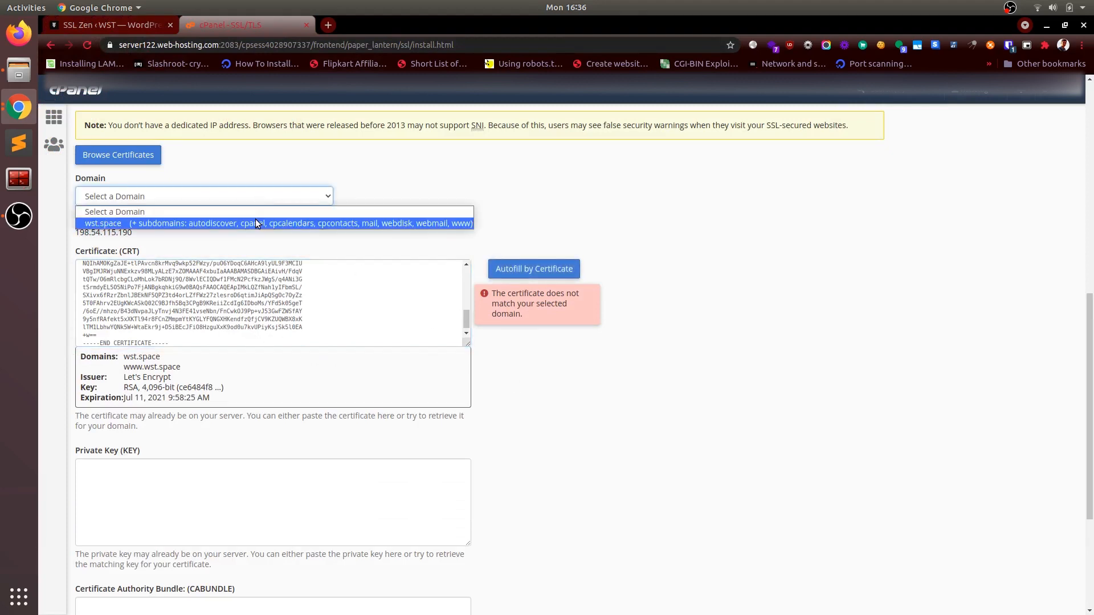
left_click(256, 223)
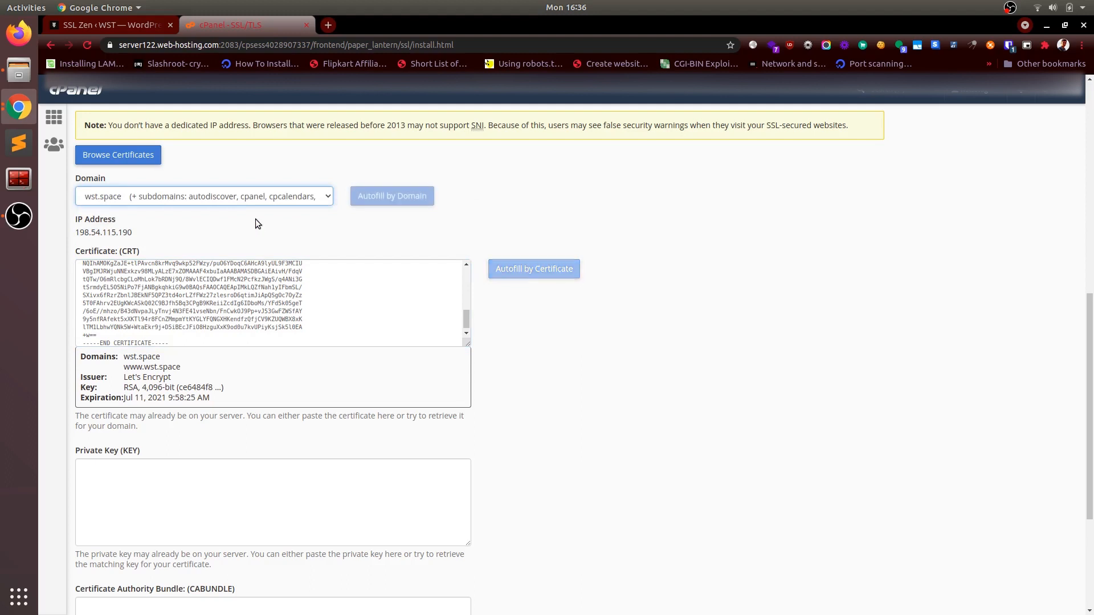
left_click(303, 328)
Step: Switch back to SSL Zen, close the certificate.crt contents, and try to open the contents of privatekey.pem
scroll(343, 359, "down", 3)
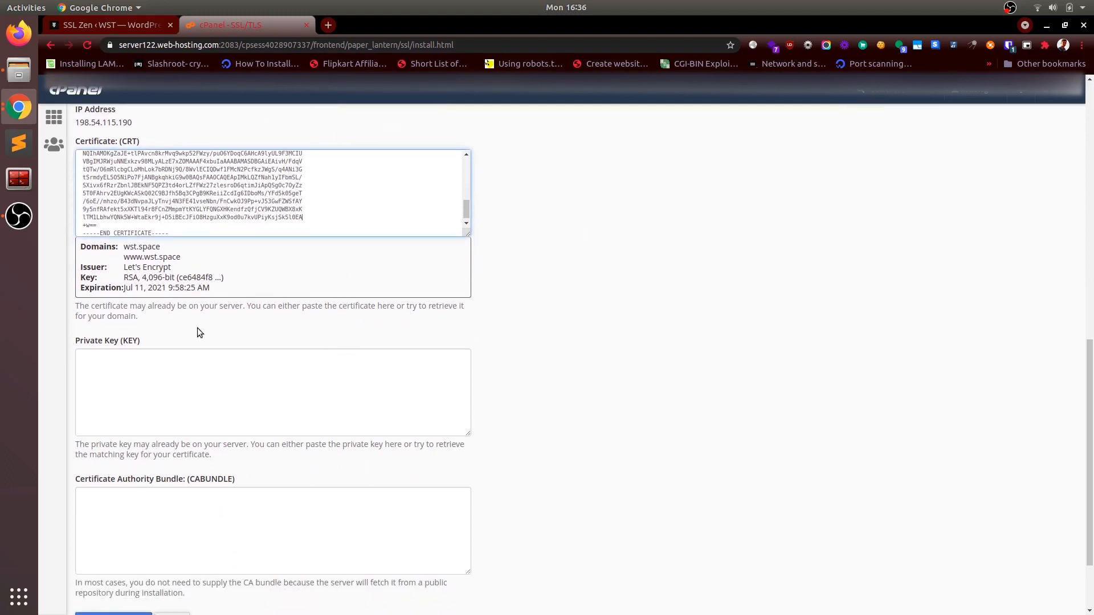
left_click(201, 371)
left_click(125, 25)
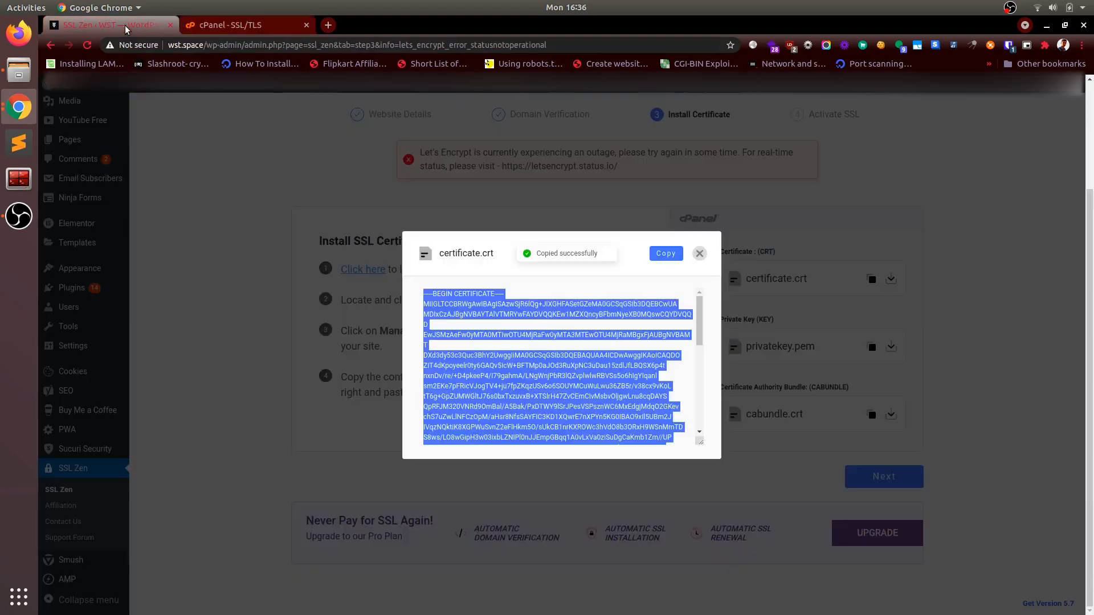
left_click(700, 253)
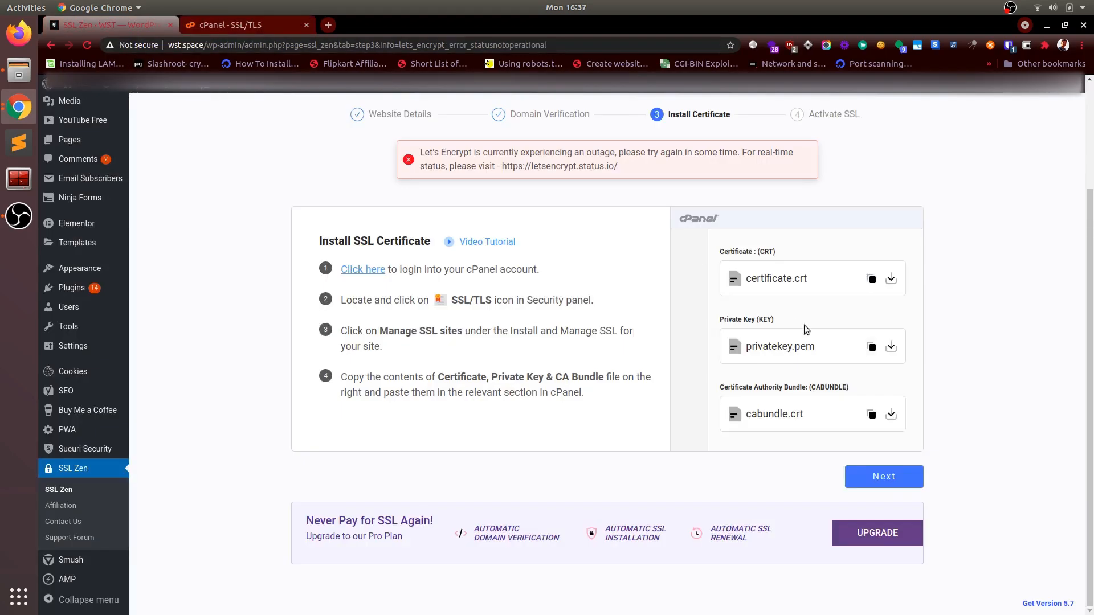
left_click(872, 348)
left_click(870, 348)
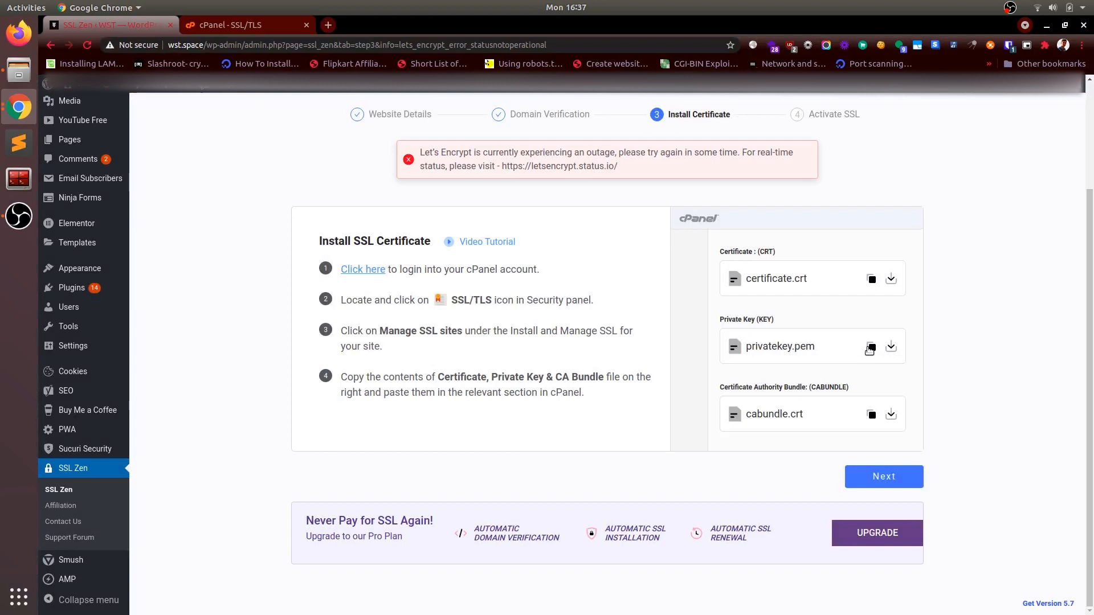
key("F5")
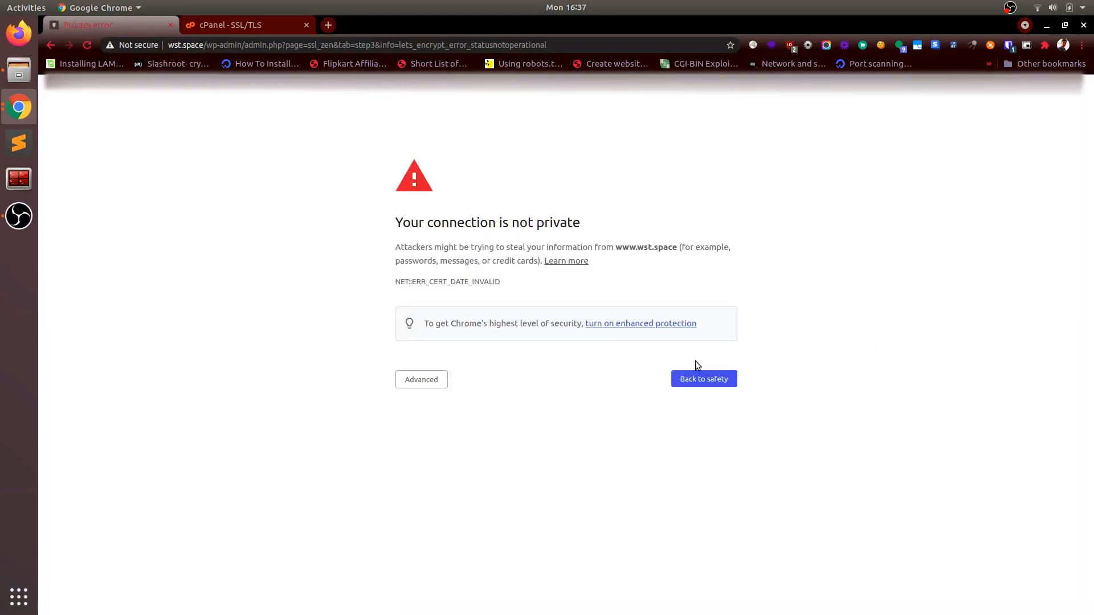
left_click(430, 380)
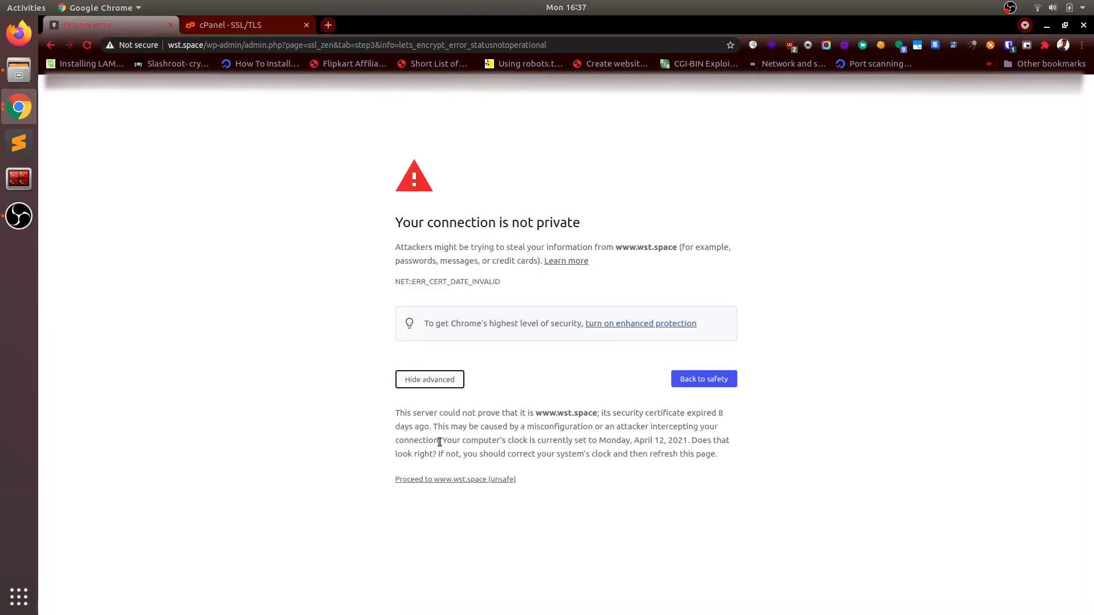
left_click(443, 480)
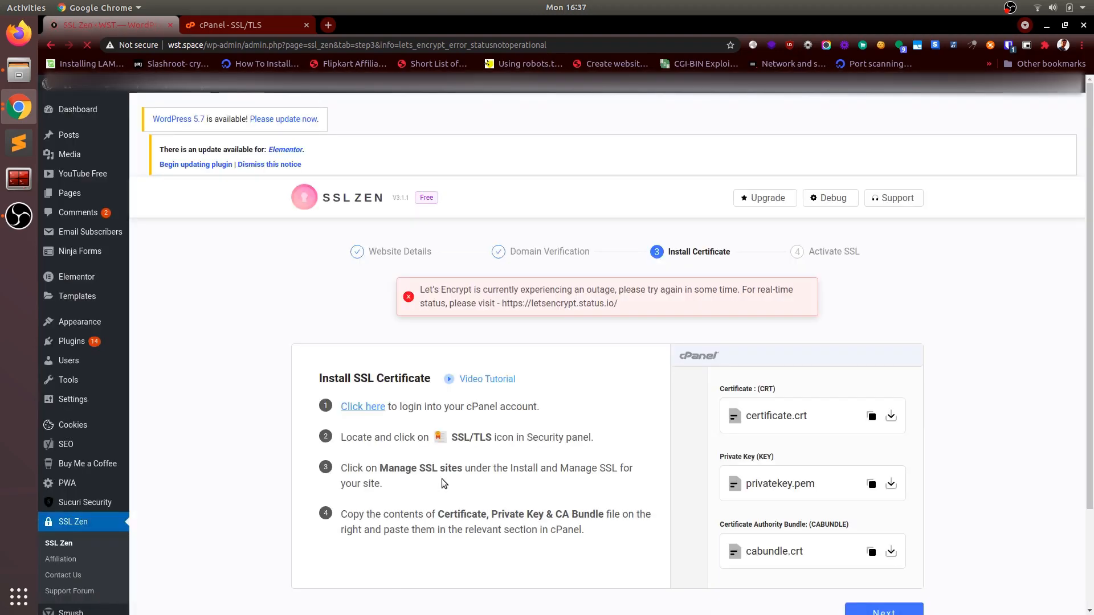
Step: Copy the contents of privatekey.pem and paste them into the Private Key (KEY) field in cPanel
left_click(872, 484)
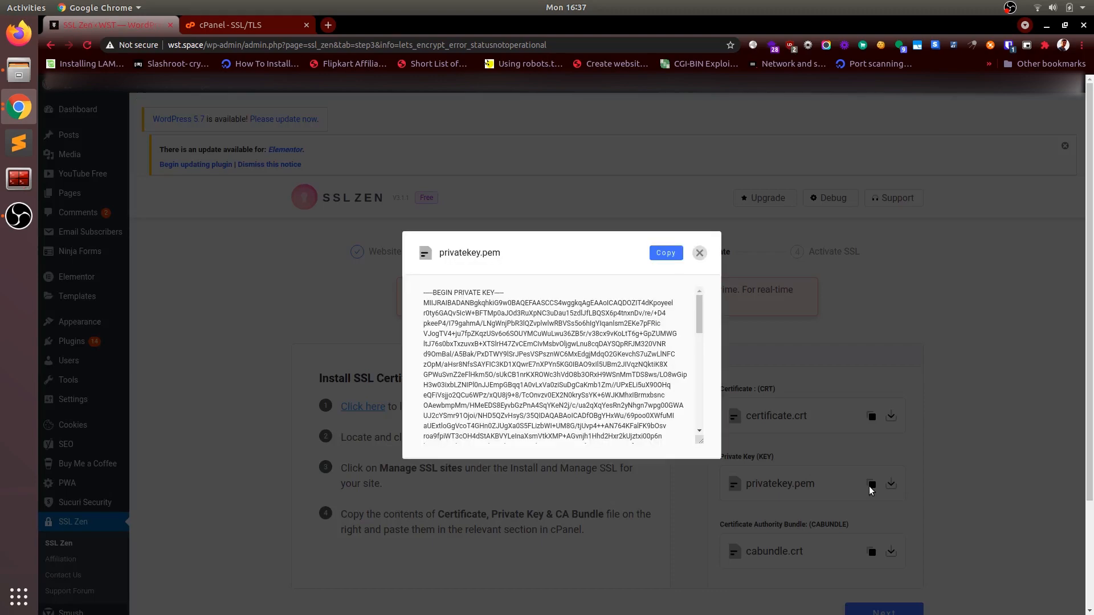
left_click(666, 253)
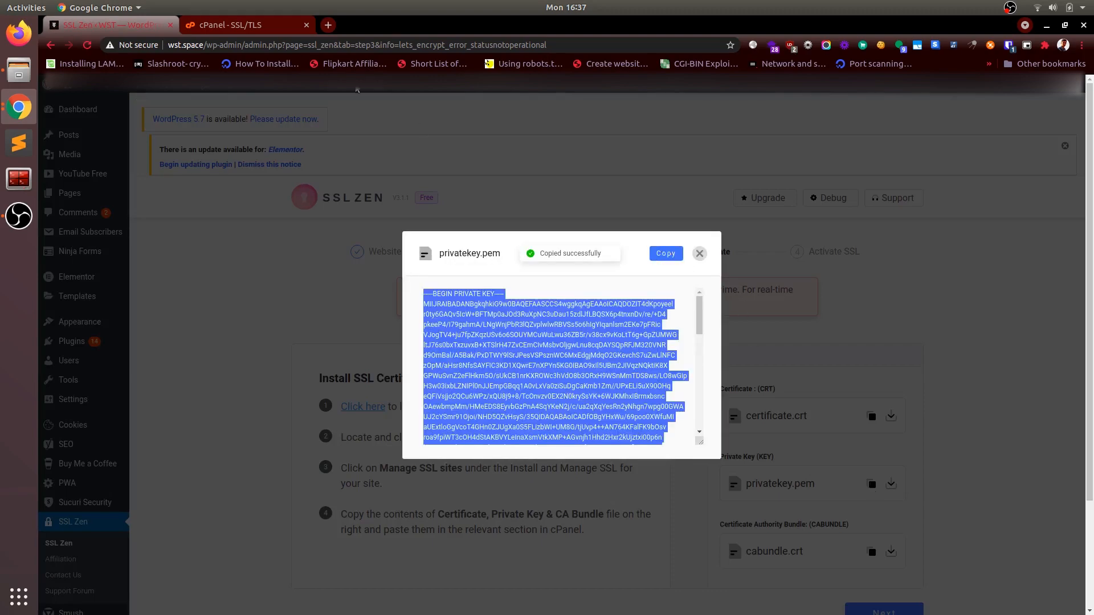
left_click(264, 20)
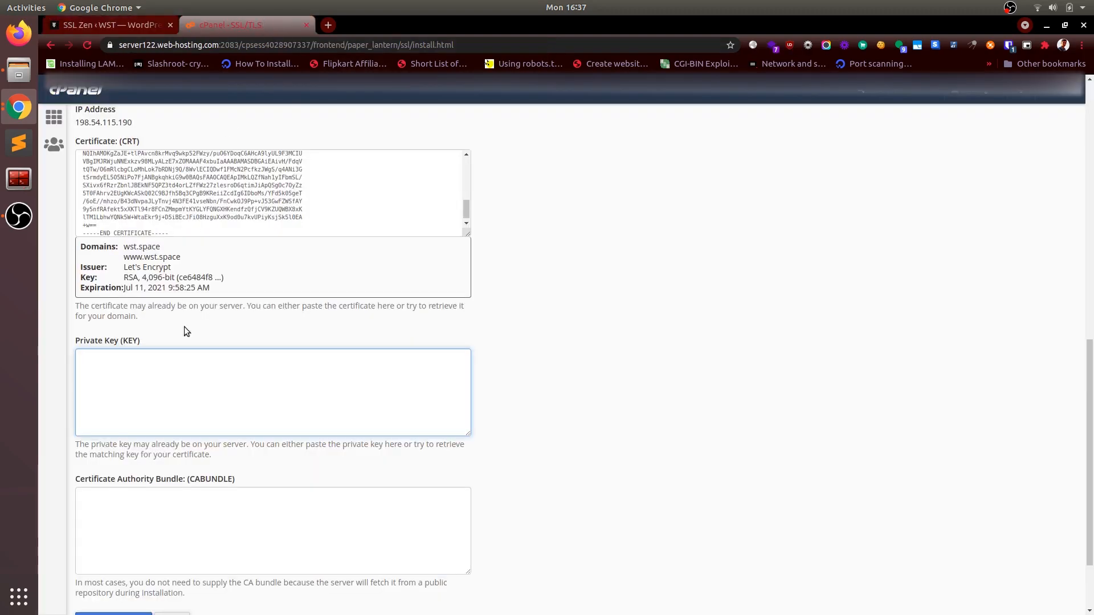
key("ctrl+v")
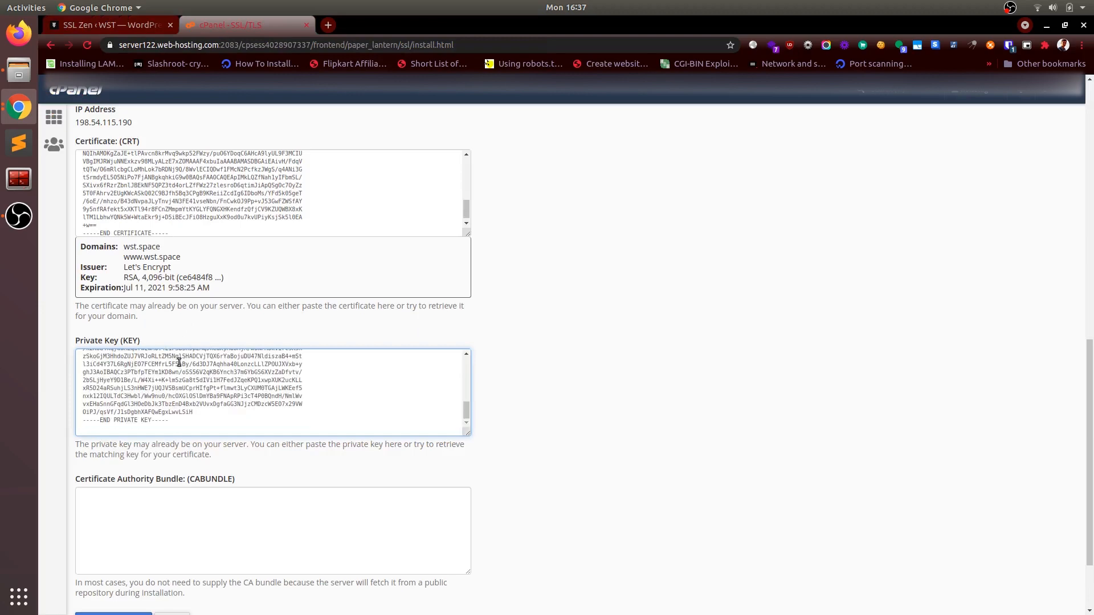
Step: Copy the contents of cabundle.crt from SSL Zen and paste them into cPanel's Certificate Authority Bundle (CABUNDLE) field
scroll(224, 459, "down", 3)
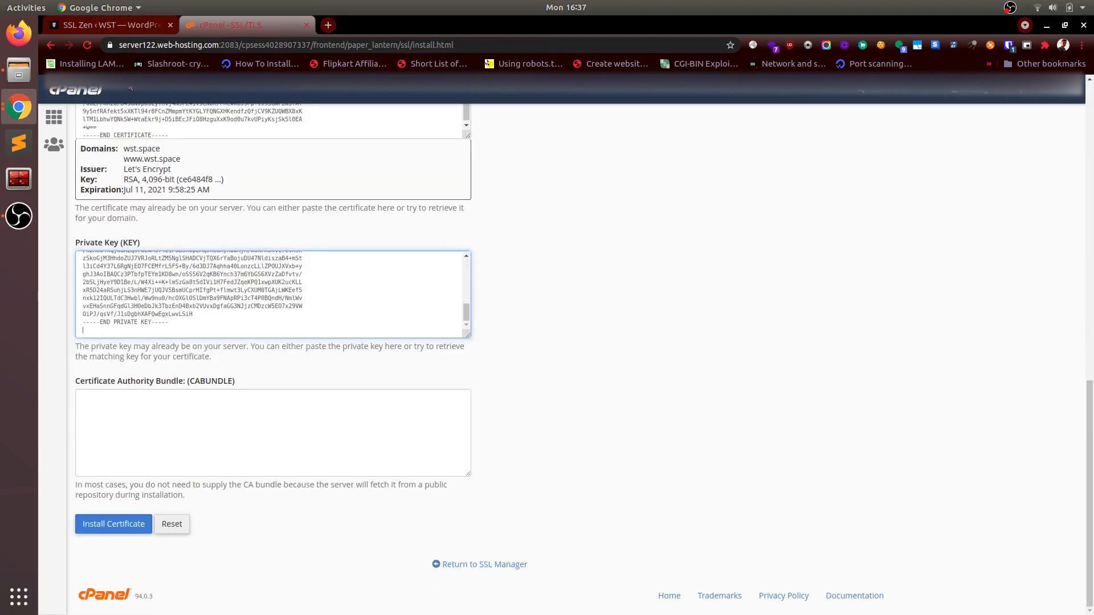
left_click(119, 25)
left_click(700, 254)
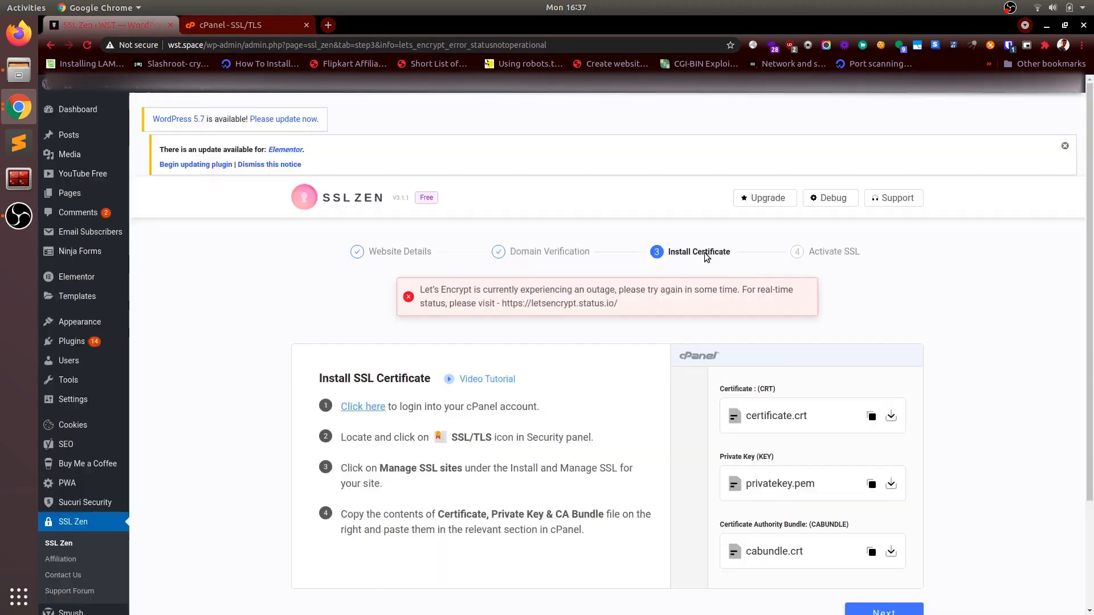
left_click(872, 553)
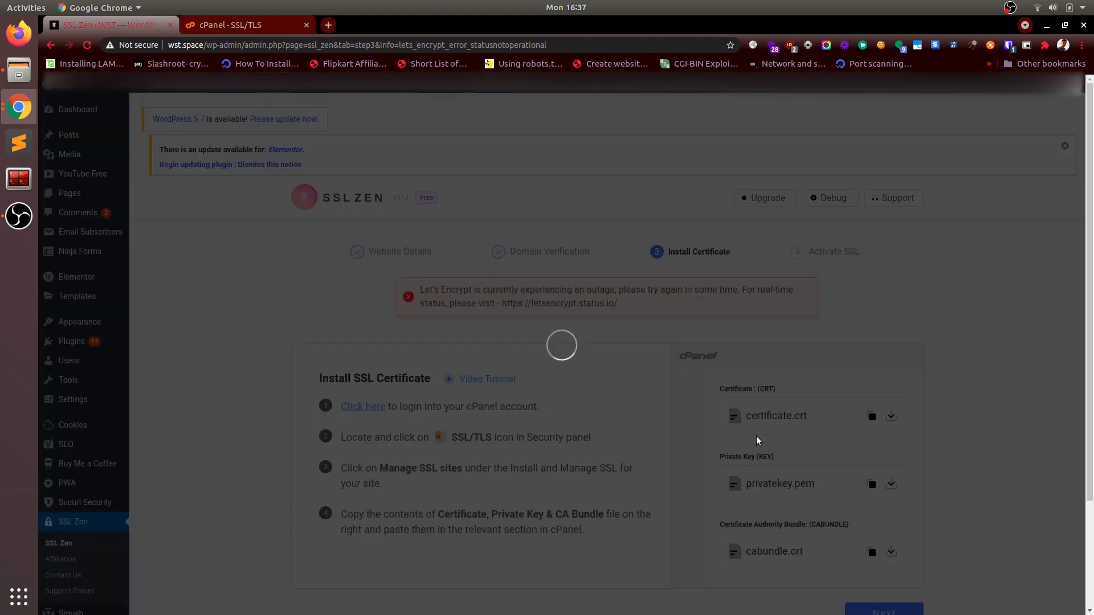
left_click(664, 255)
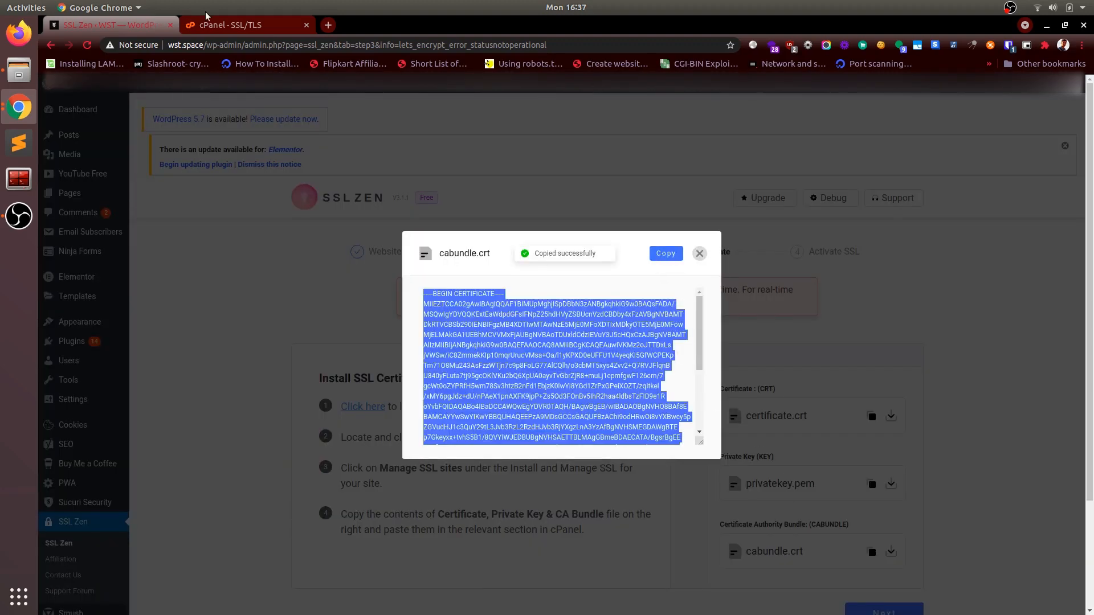
left_click(230, 26)
left_click(218, 424)
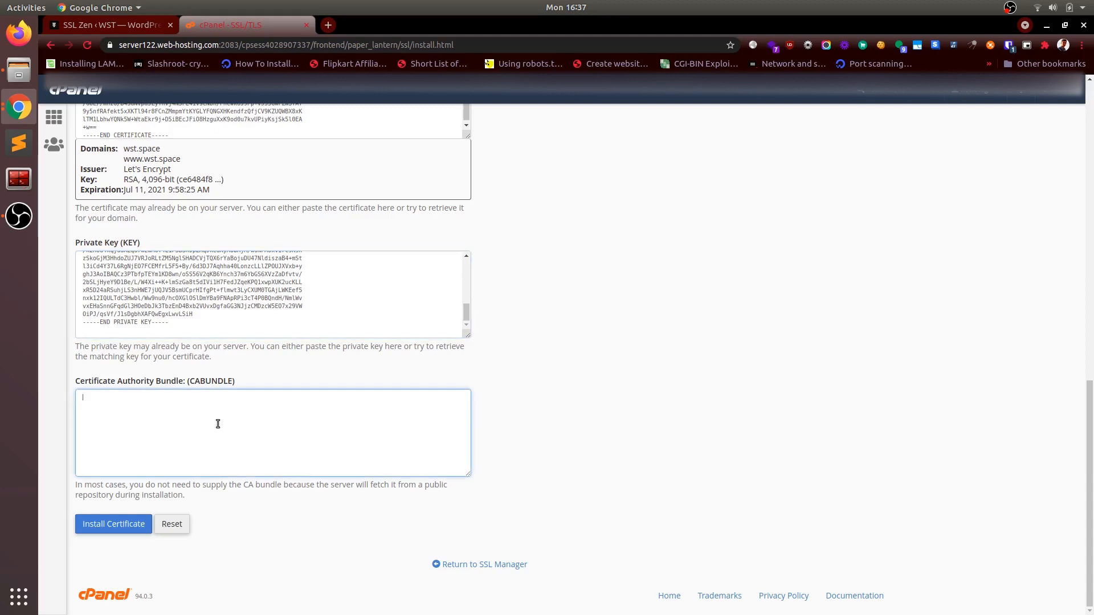
key("ctrl+v")
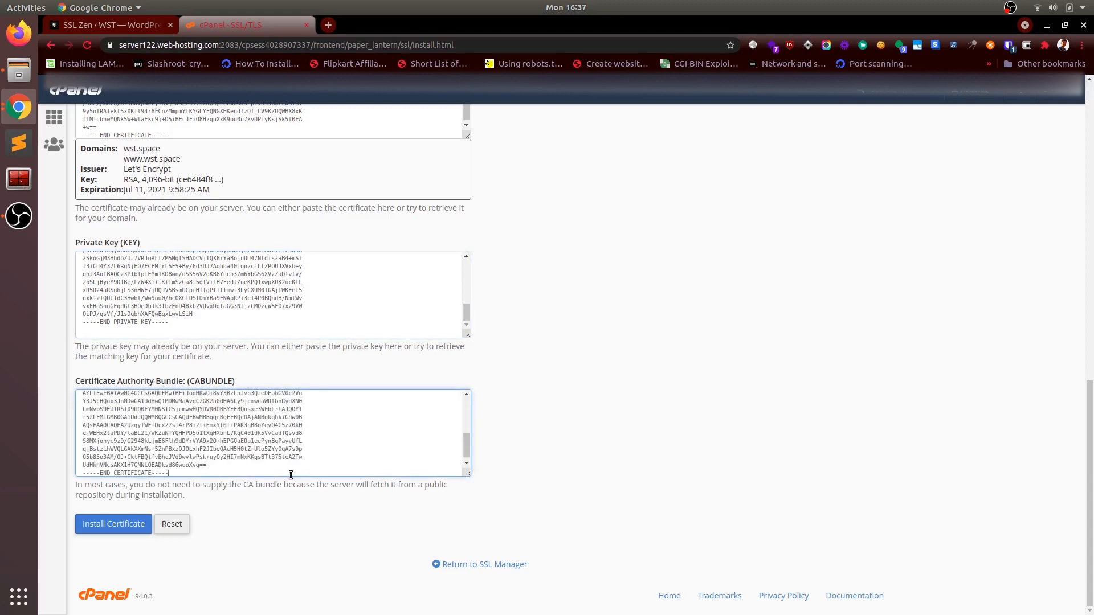
Step: Install the certificate on wst.space and check the domains it covers under Manage Installed SSL Websites
scroll(291, 474, "down", 1)
left_click(115, 524)
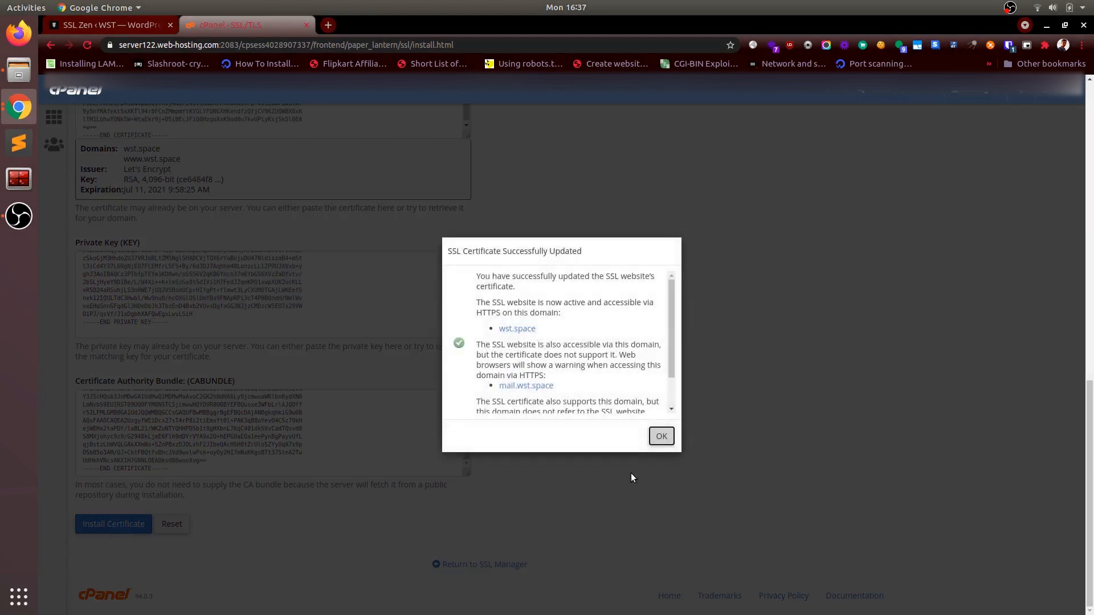
scroll(635, 352, "down", 2)
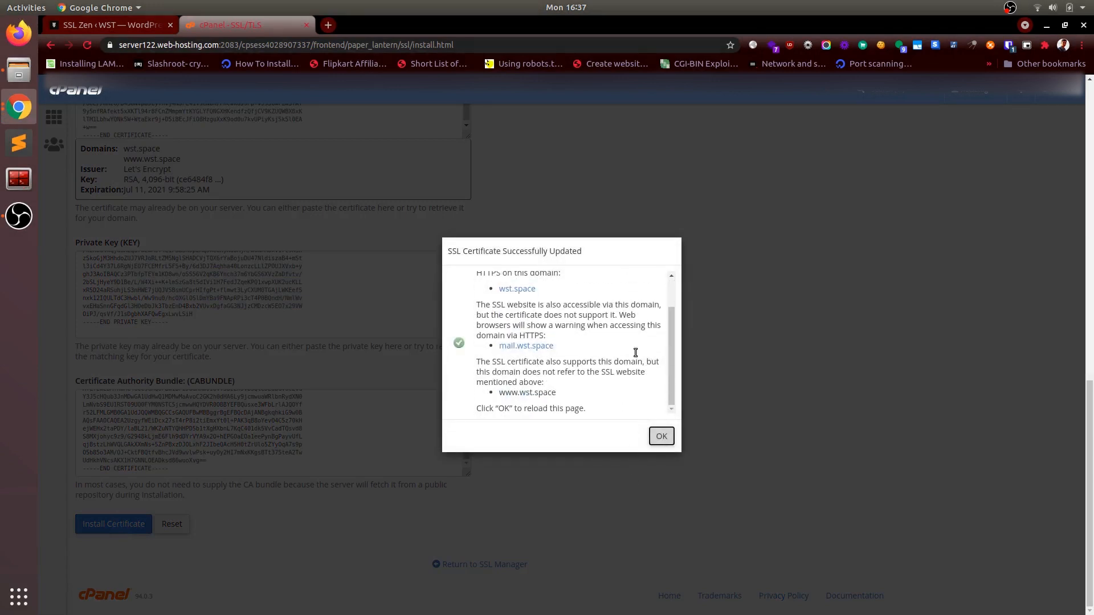
left_click(662, 437)
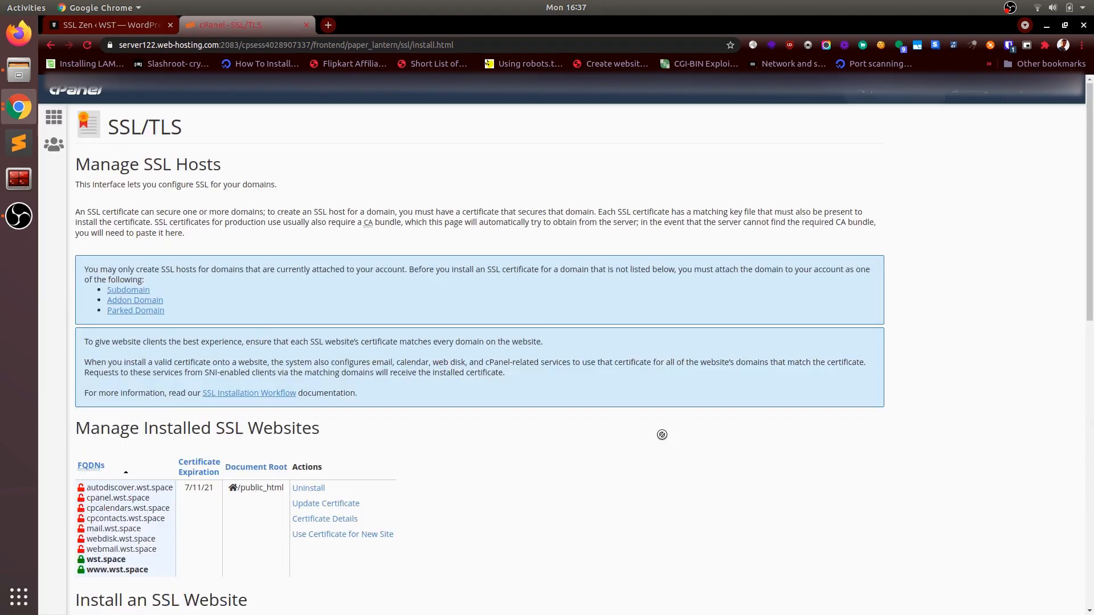
scroll(662, 435, "down", 5)
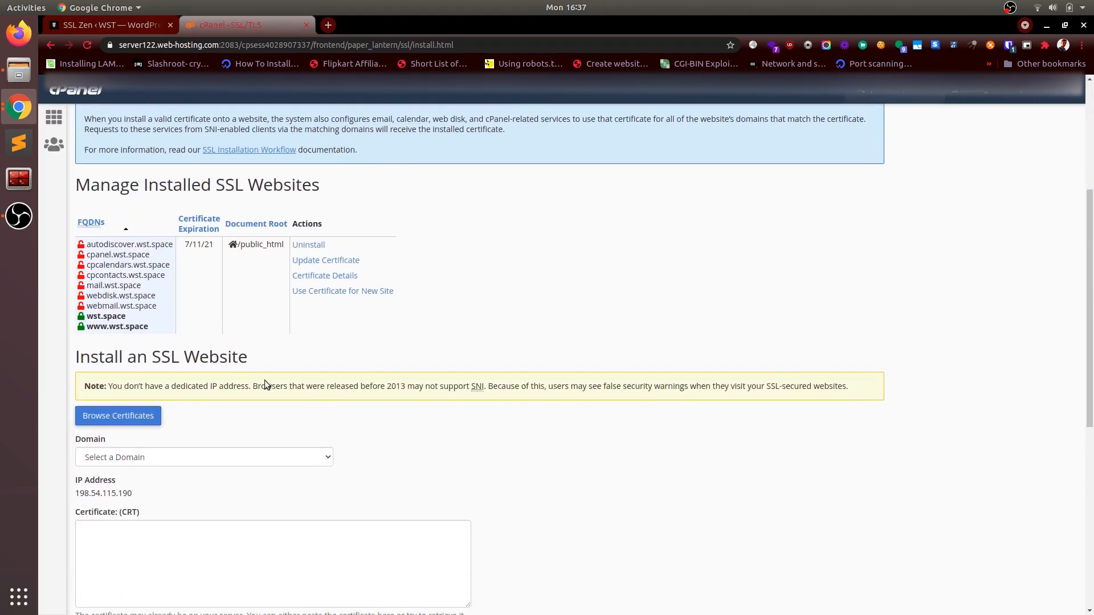
left_click_drag(103, 316, 125, 328)
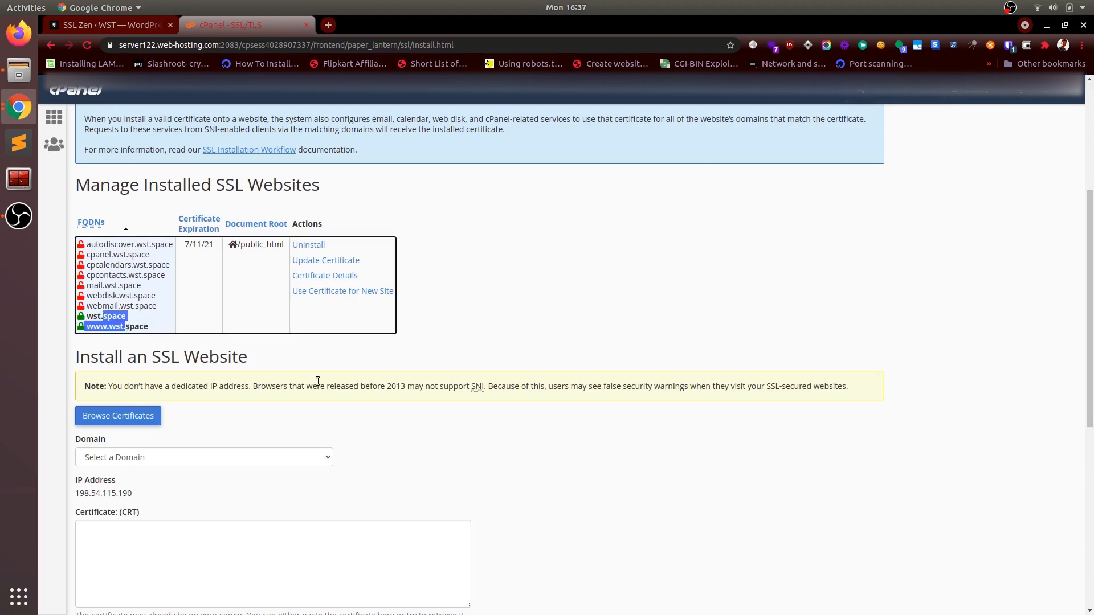
scroll(317, 381, "down", 8)
scroll(317, 381, "up", 13)
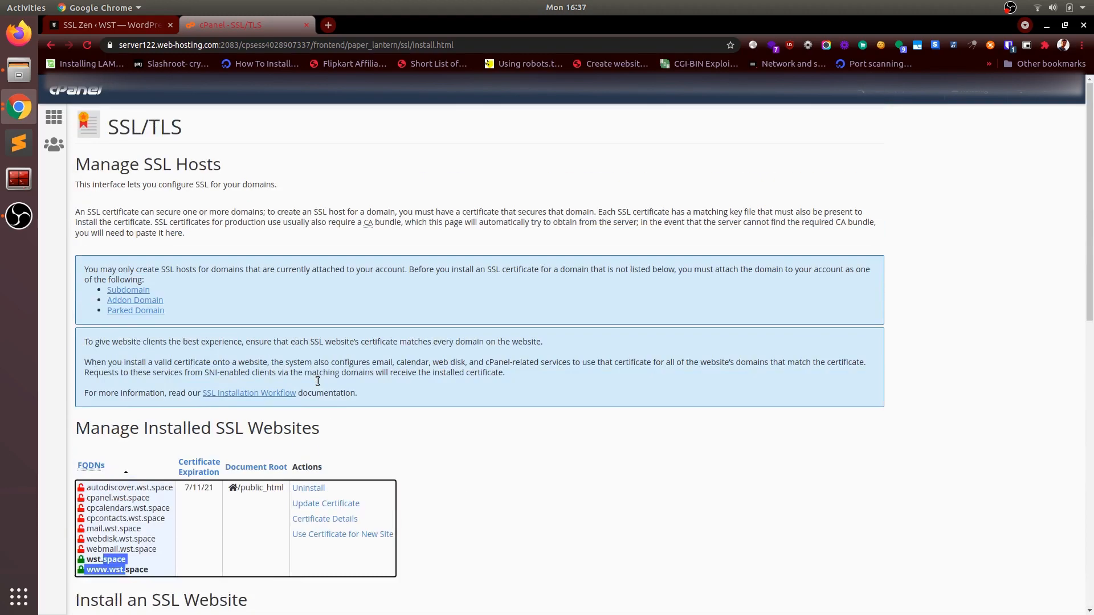
Step: Return to SSL Zen, close the cabundle.crt contents, and try to advance from the Install Certificate stage
left_click(140, 31)
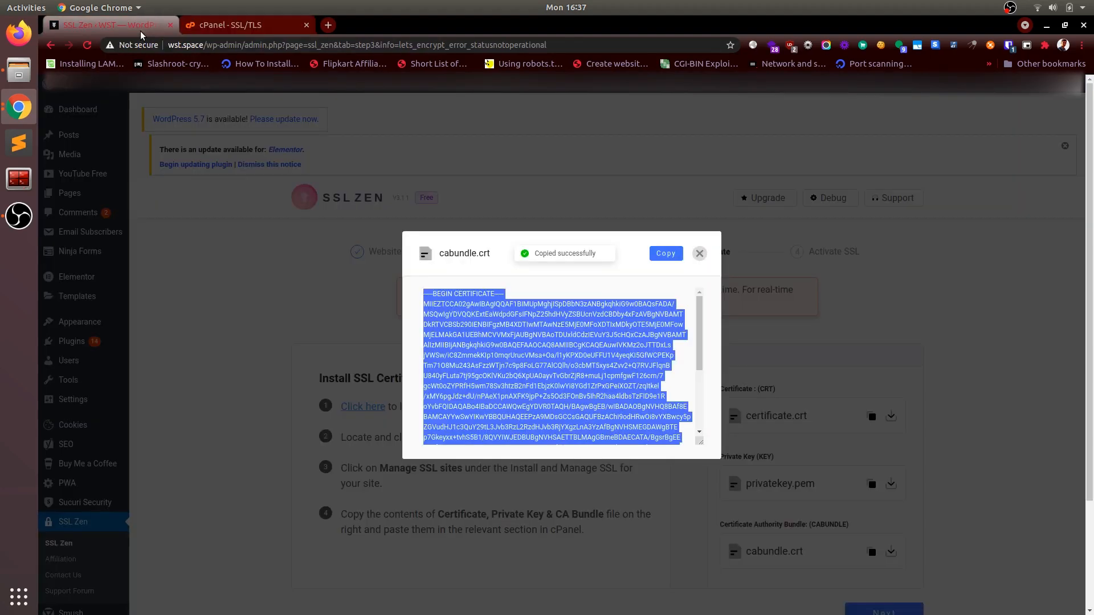
left_click(700, 253)
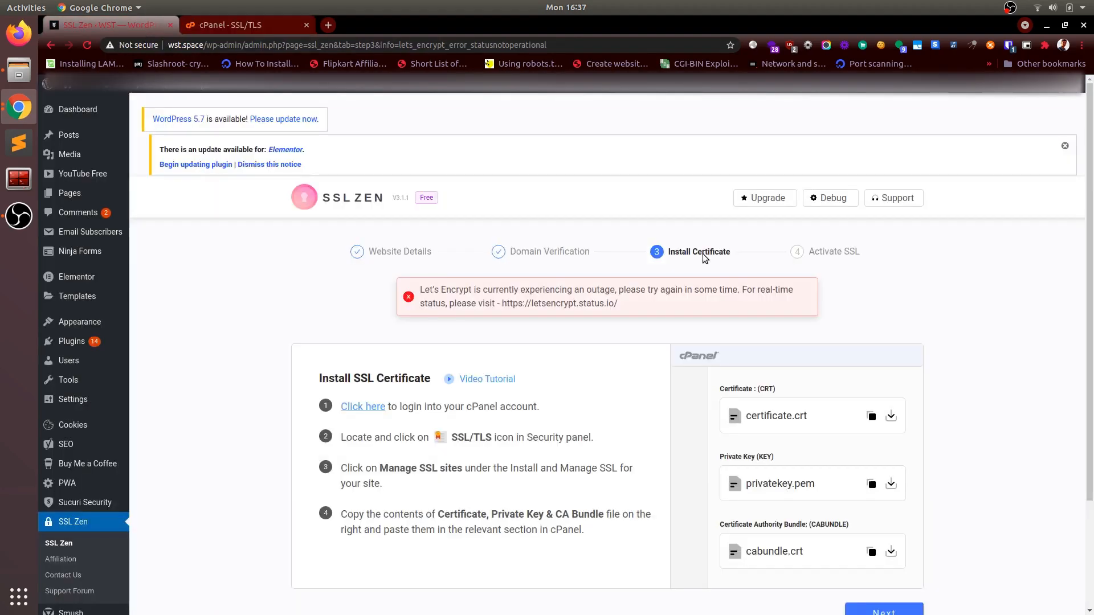
scroll(805, 550, "down", 3)
left_click(887, 482)
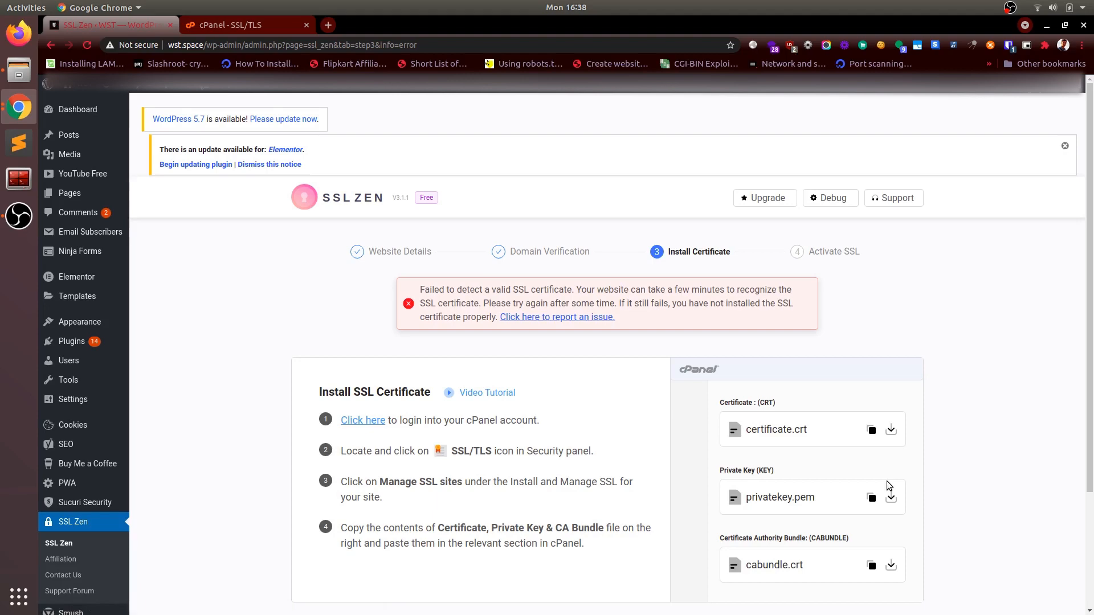
Step: Retry advancing past SSL Zen's Install Certificate stage several times, reading the error notice between attempts
scroll(886, 481, "down", 5)
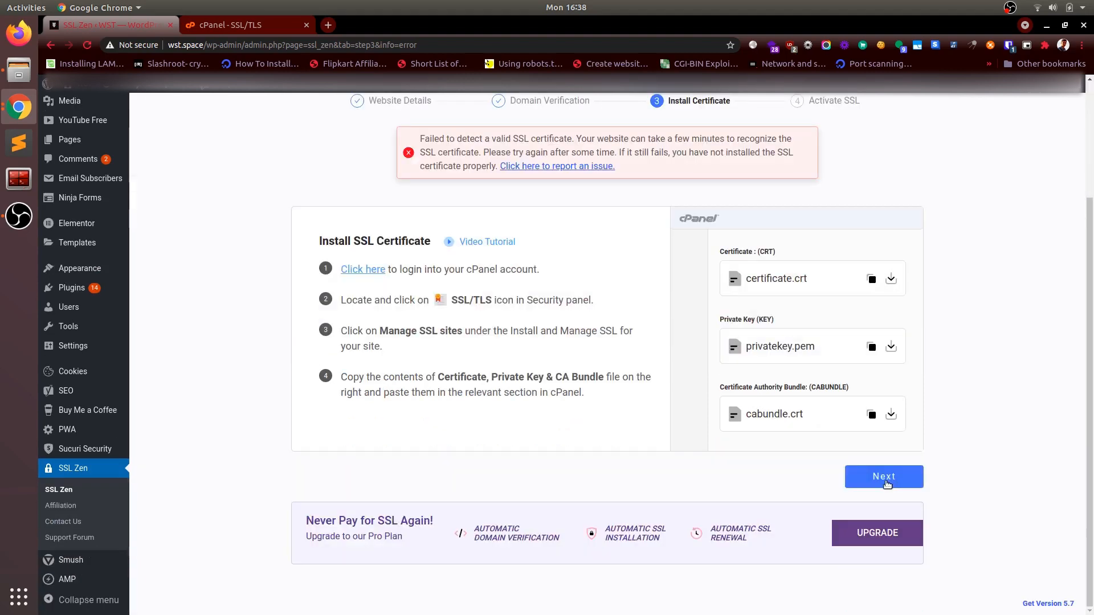
left_click(885, 479)
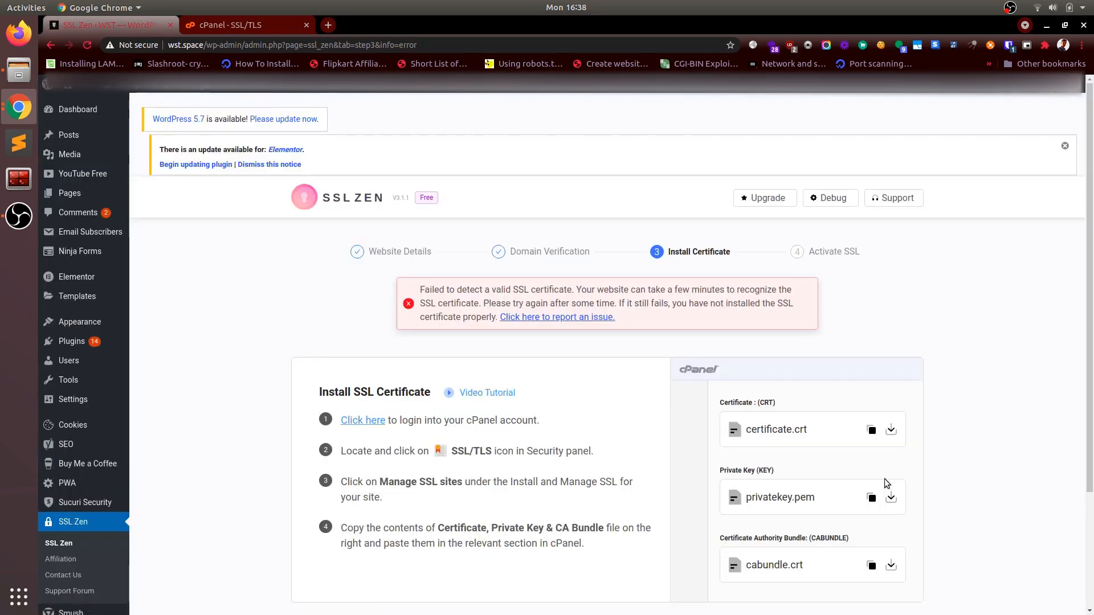
scroll(886, 483, "down", 5)
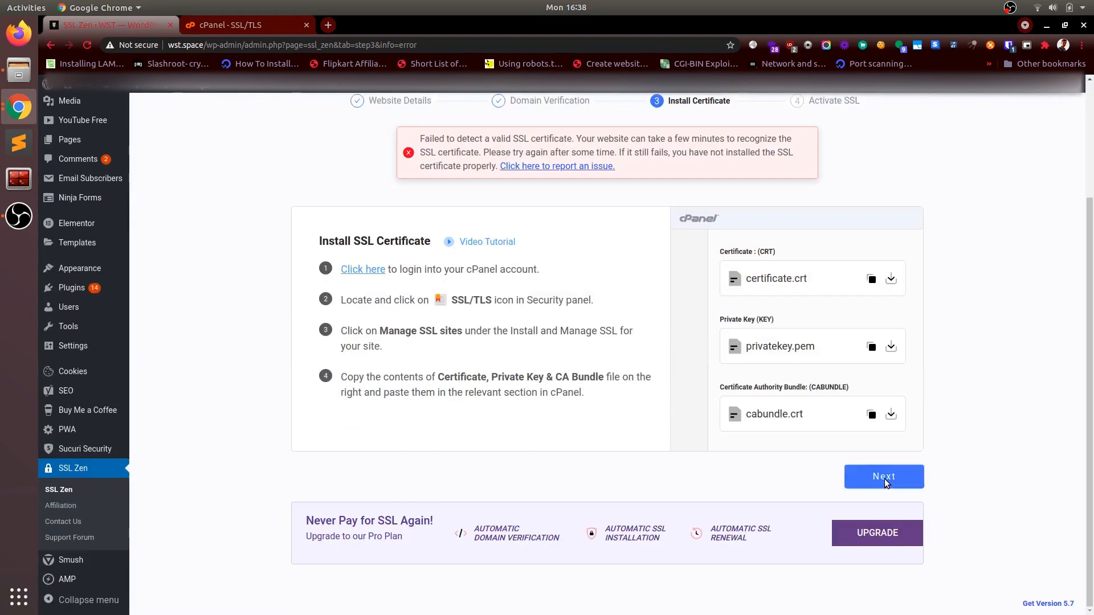
left_click(884, 479)
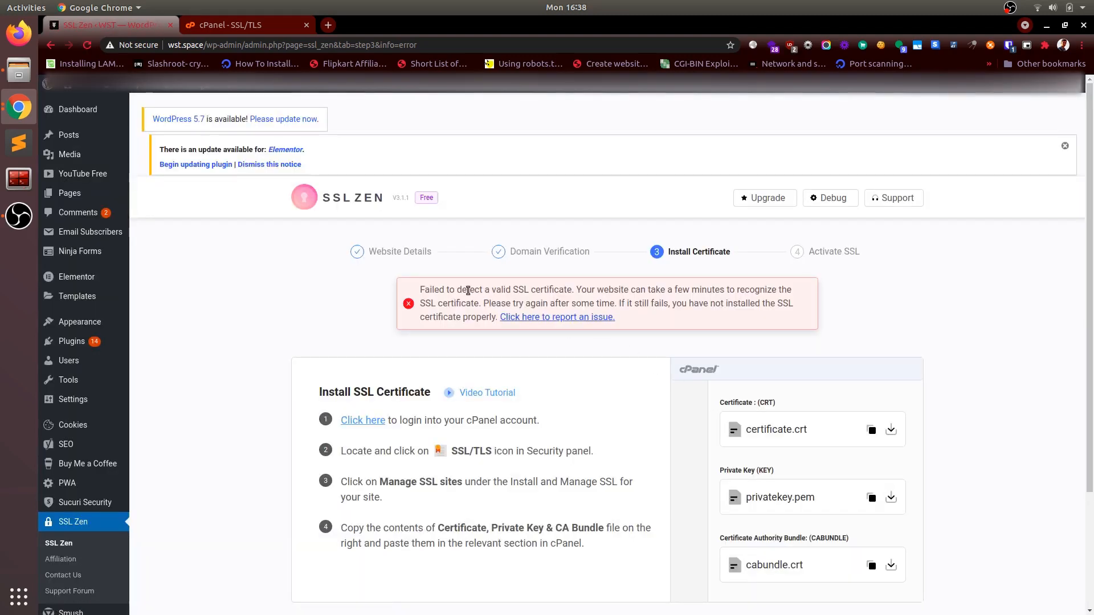
left_click_drag(468, 290, 573, 300)
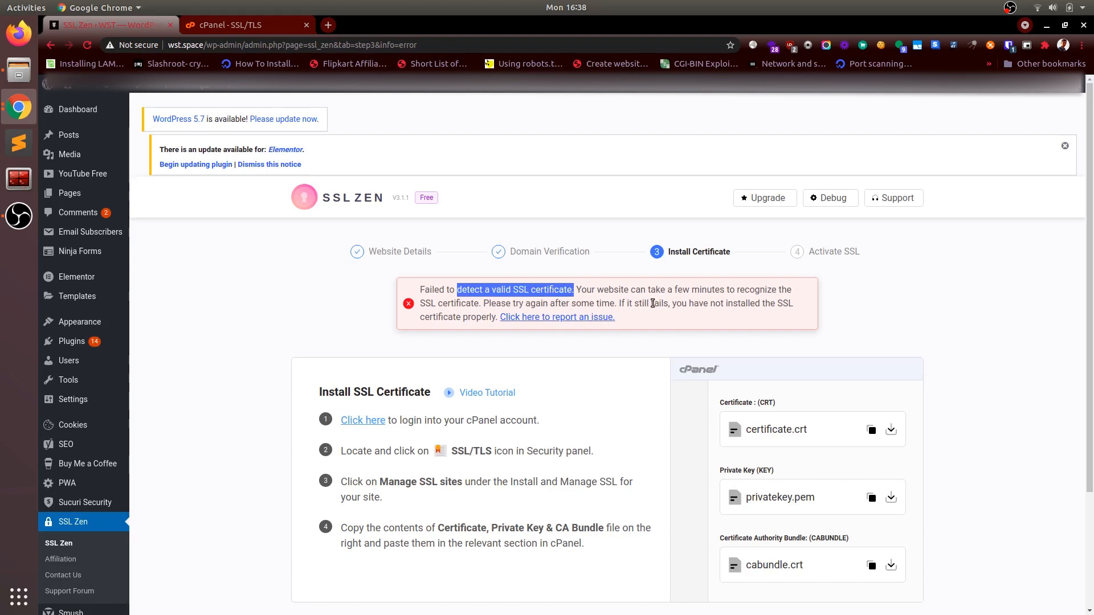
left_click(652, 340)
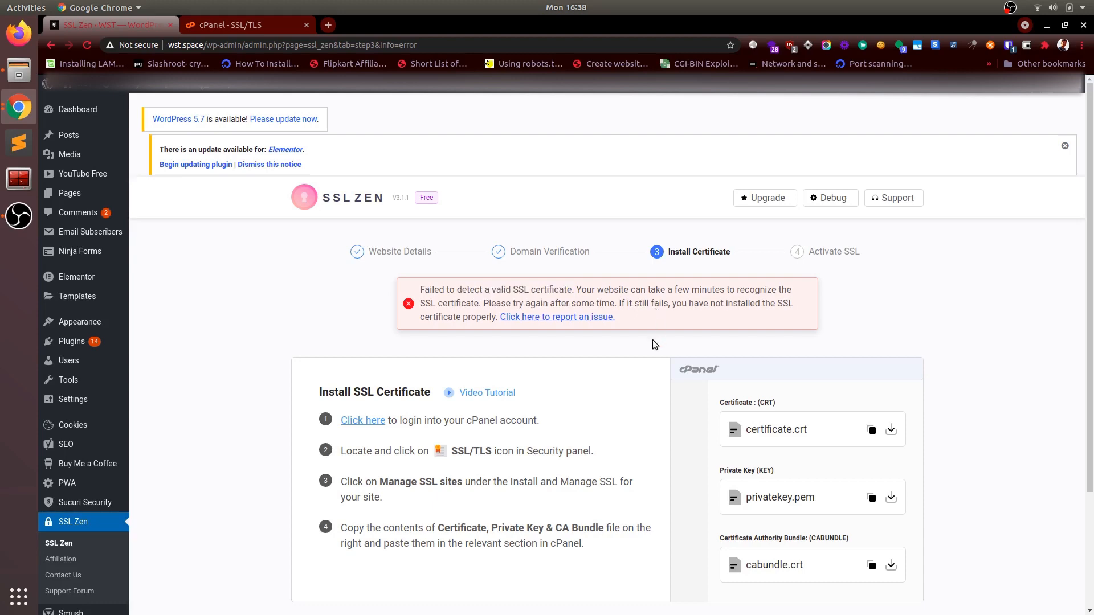
scroll(686, 423, "down", 3)
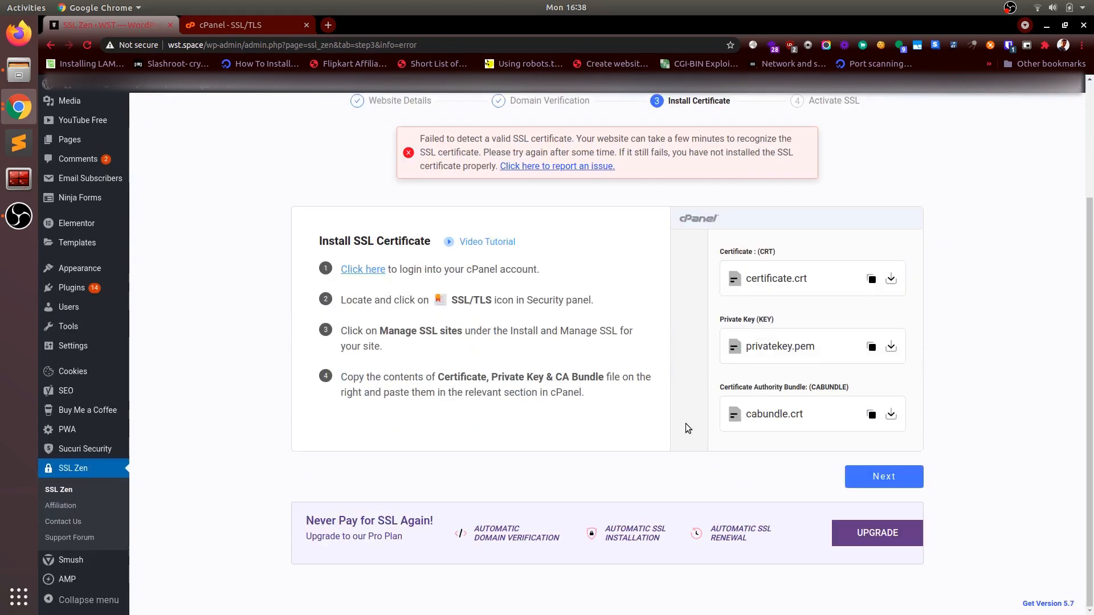
left_click(856, 477)
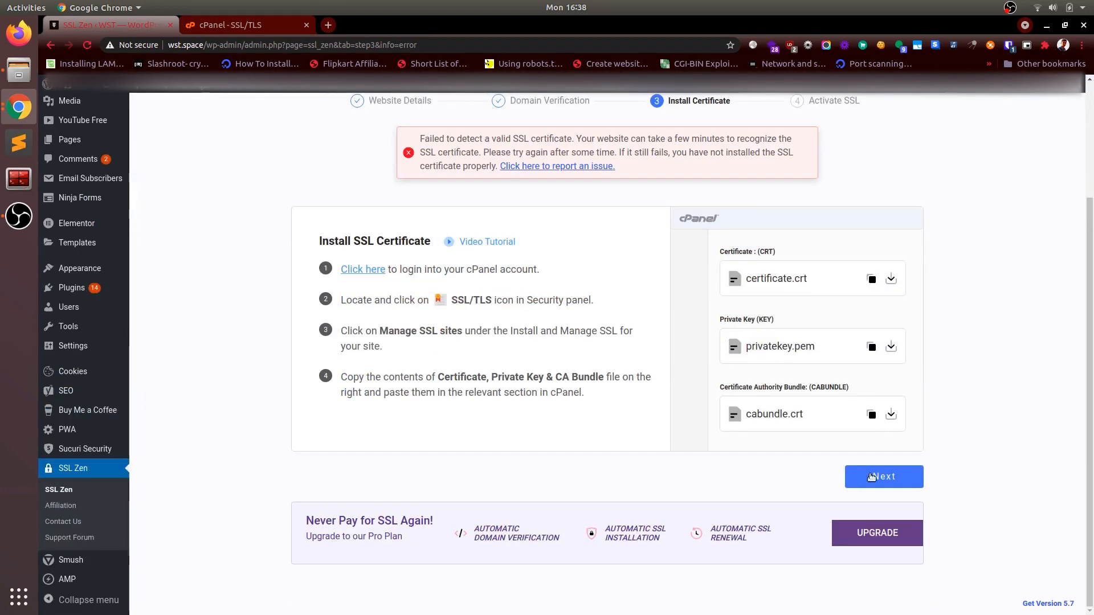
left_click(880, 477)
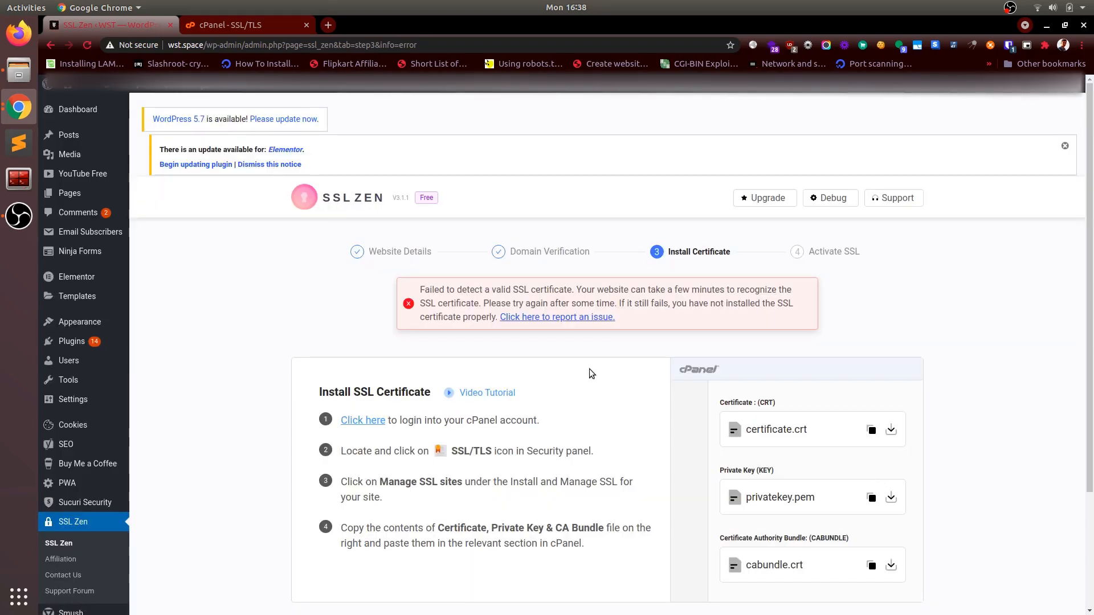
Step: Open wst.space in an incognito window, check its connection security details, reload it several times, and close the window
key("ctrl+shift+n")
type("wst.space")
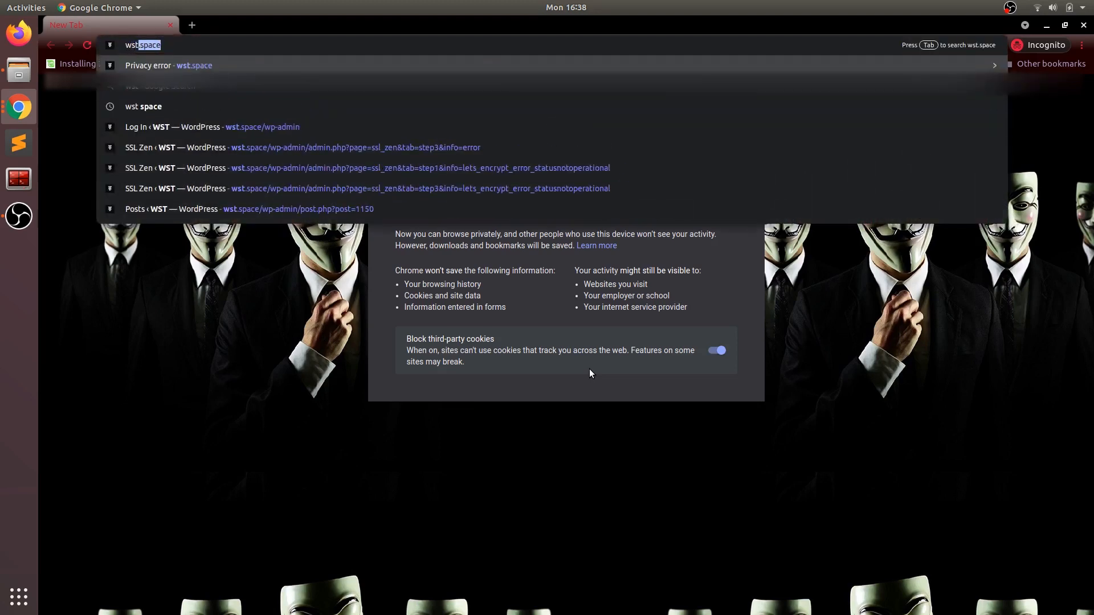
key("Return")
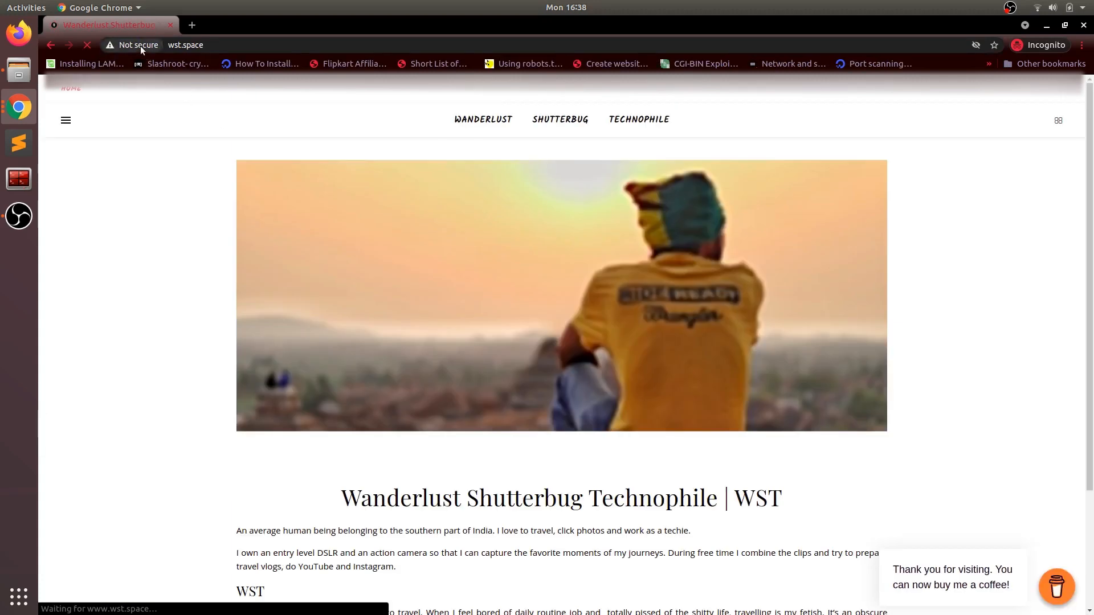
left_click(141, 46)
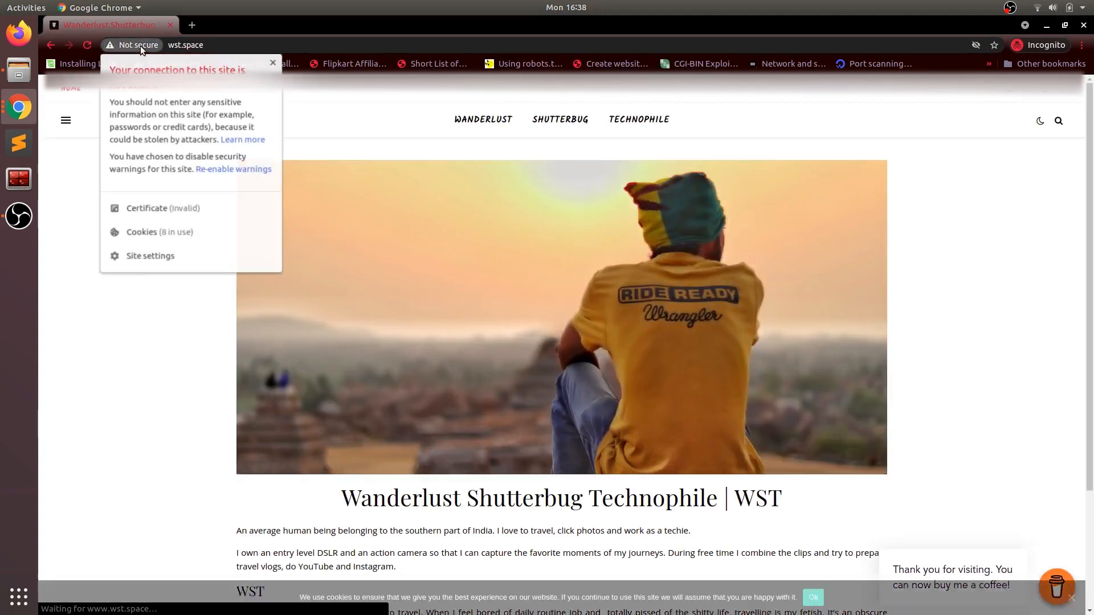
left_click(140, 46)
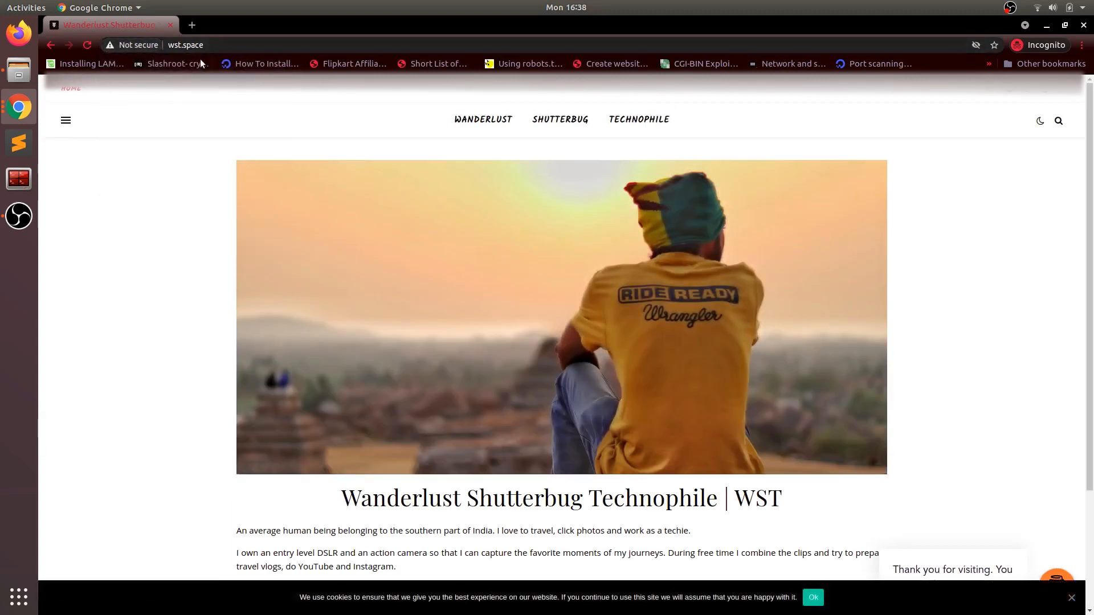
key("F5")
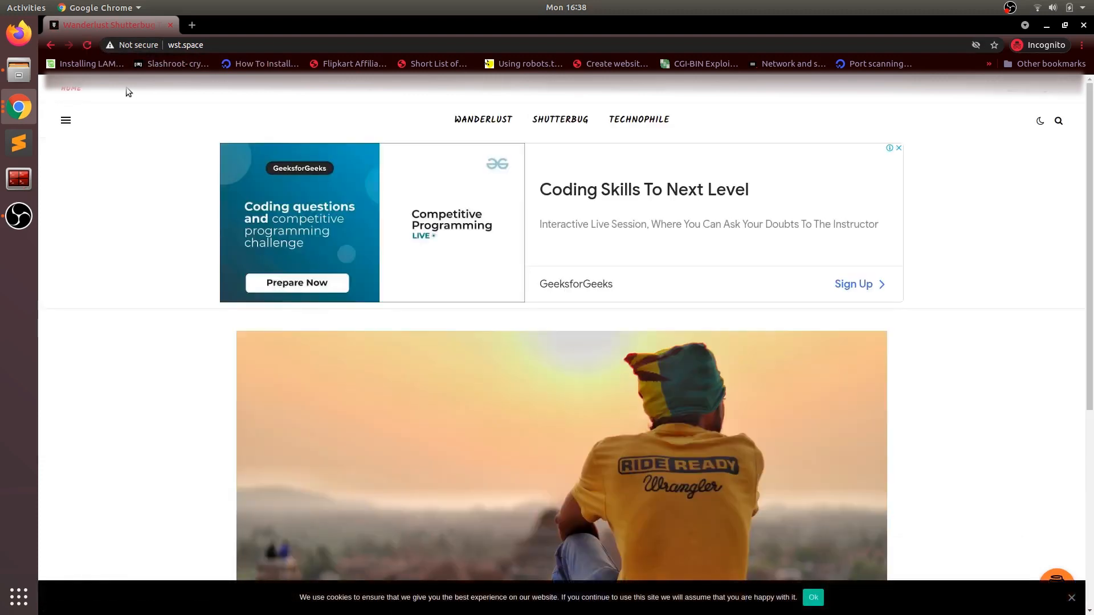
key("F5")
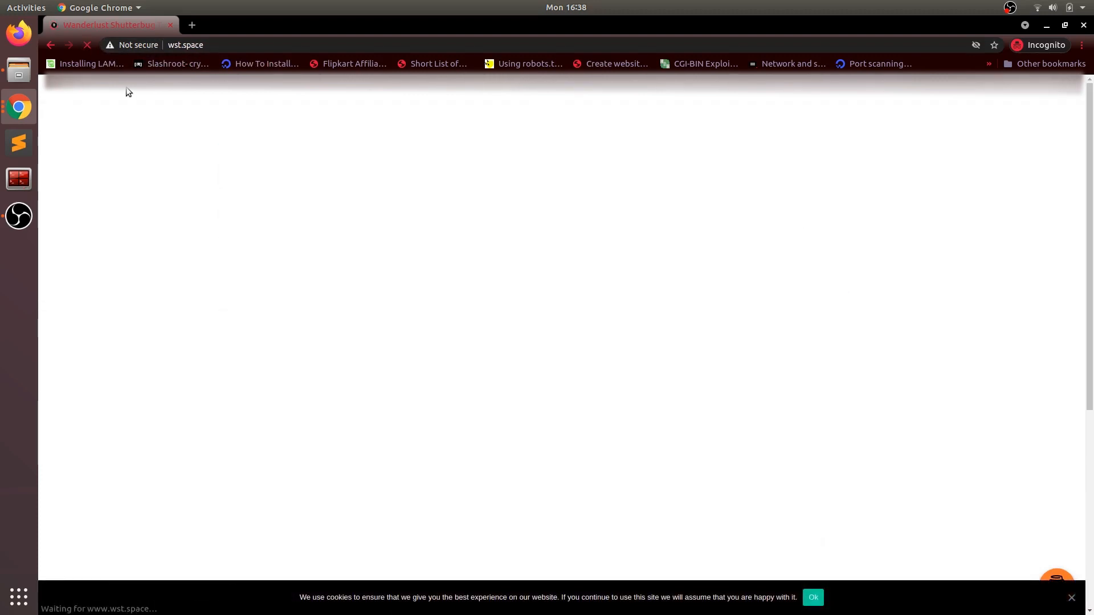
key("F5")
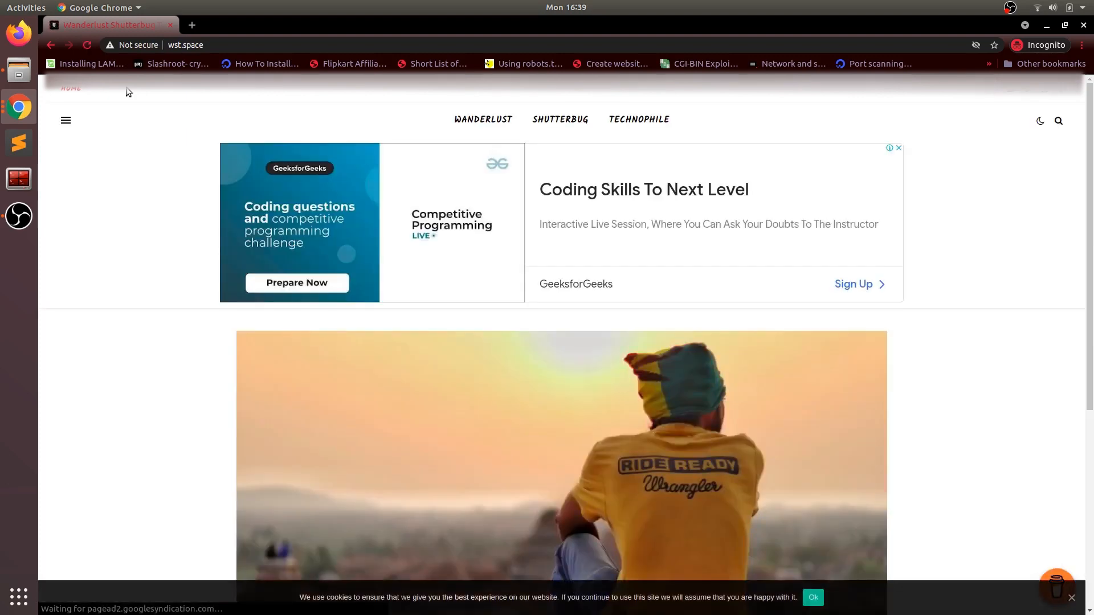
key("F5")
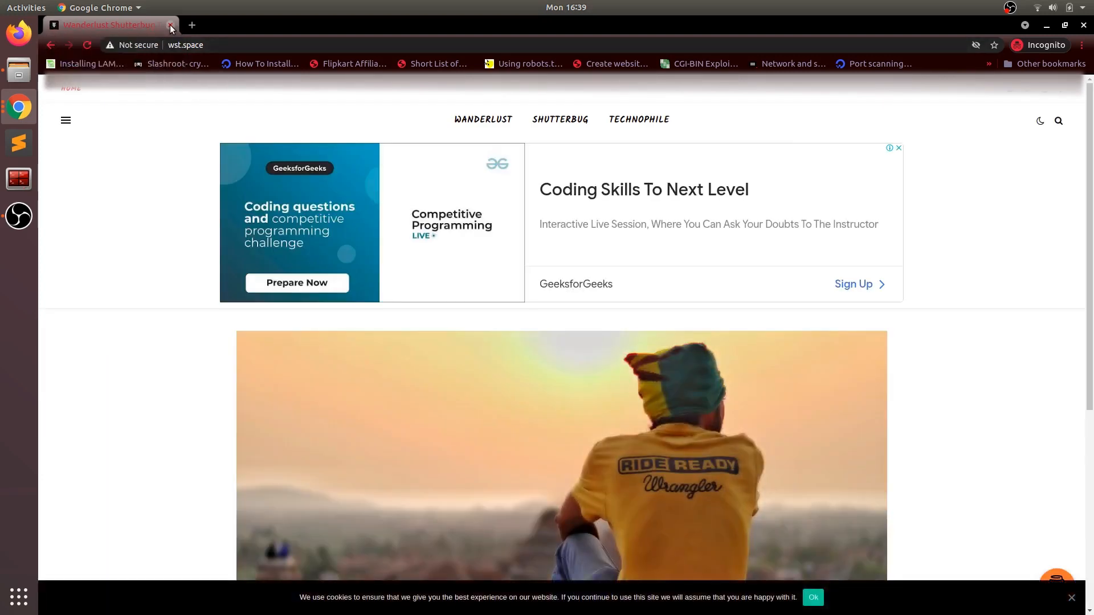
left_click(170, 25)
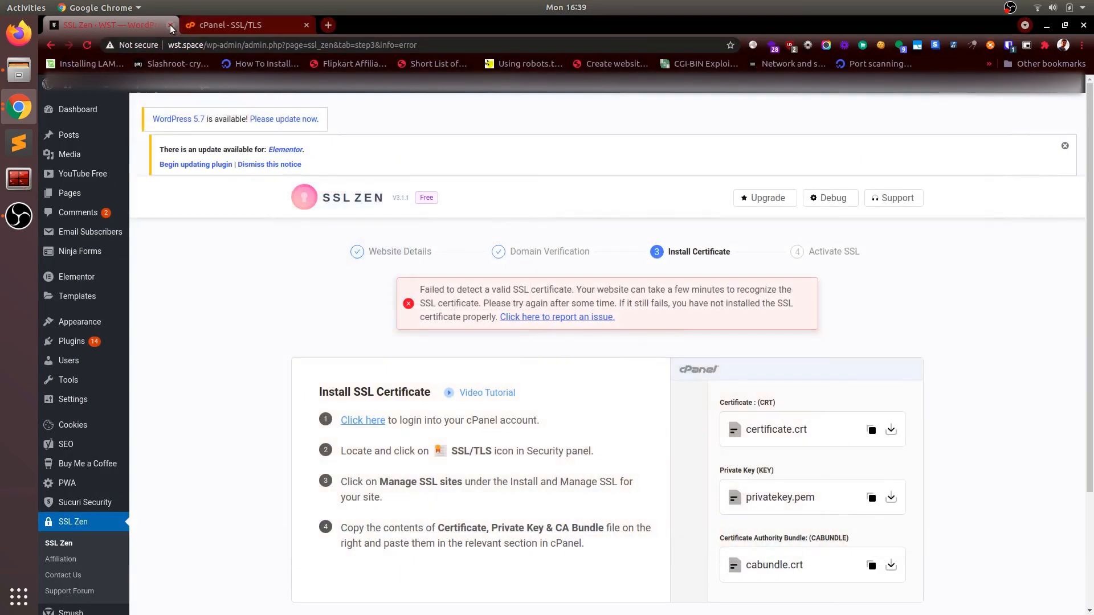
Step: Review the domains and certificate expiration under Manage Installed SSL Websites in cPanel
left_click(244, 29)
scroll(538, 505, "down", 15)
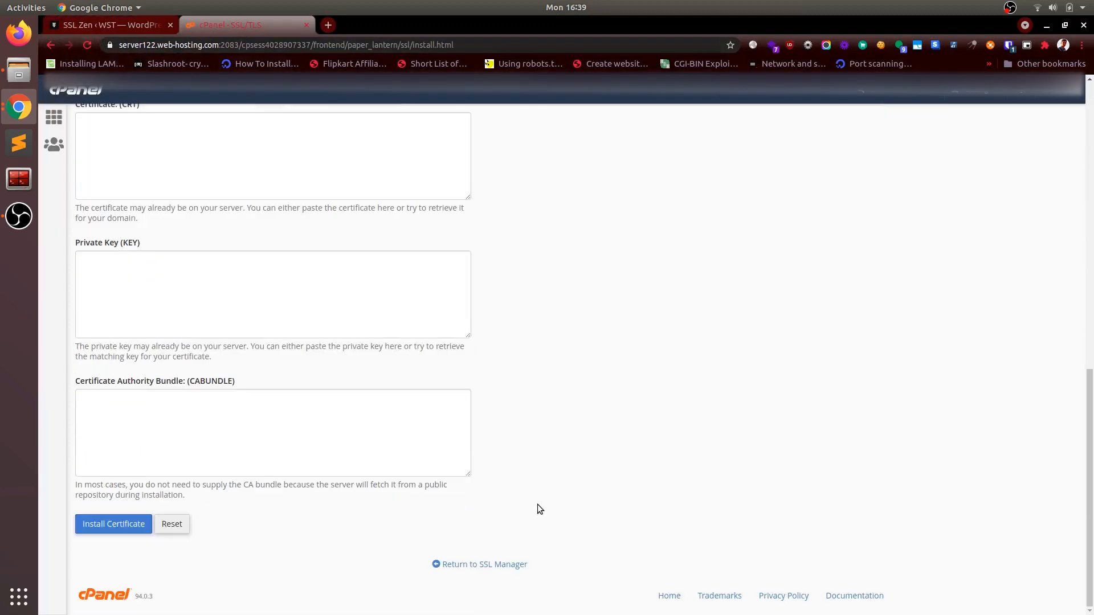
scroll(538, 504, "up", 10)
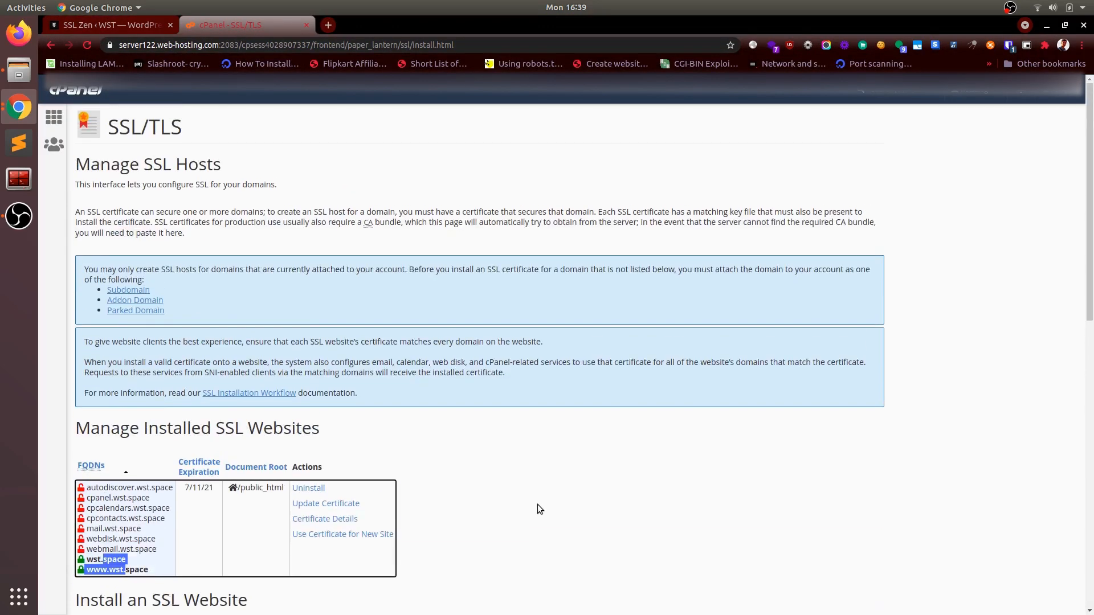
scroll(538, 504, "down", 3)
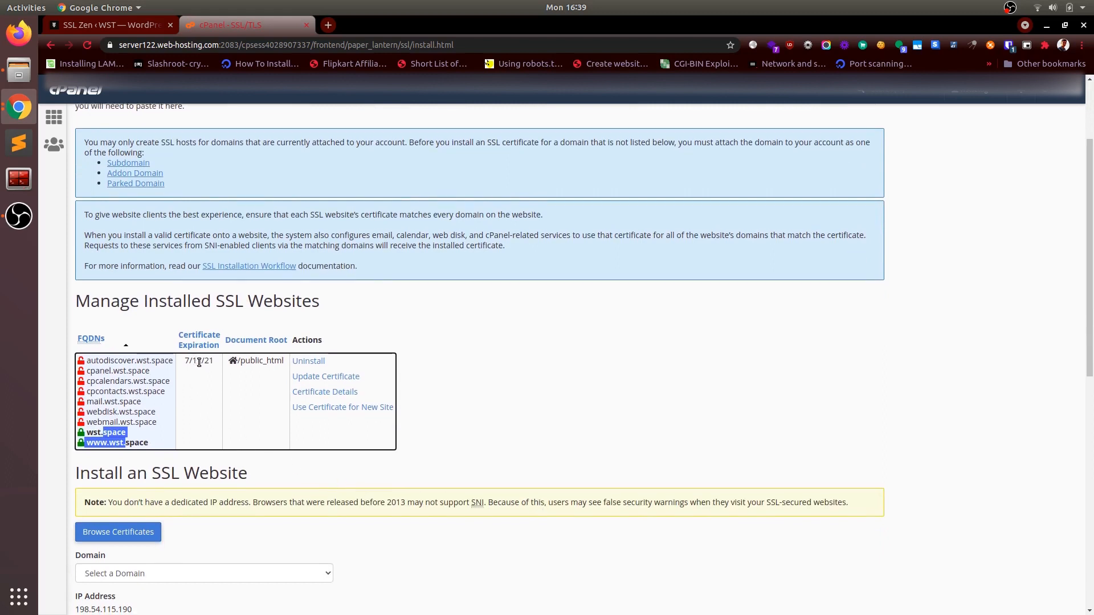
left_click(182, 441)
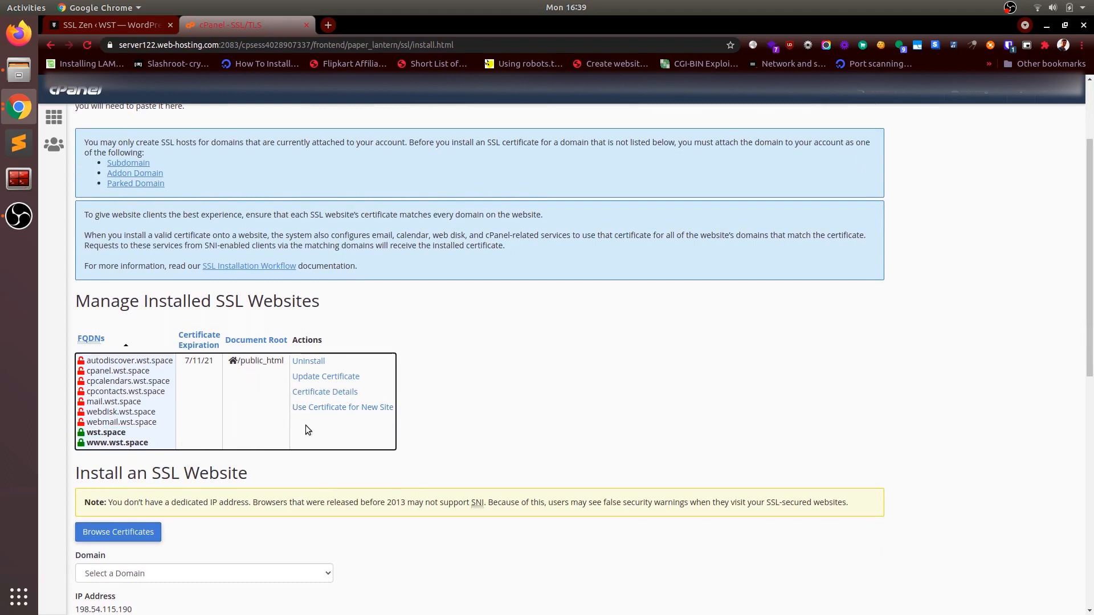
scroll(343, 423, "down", 5)
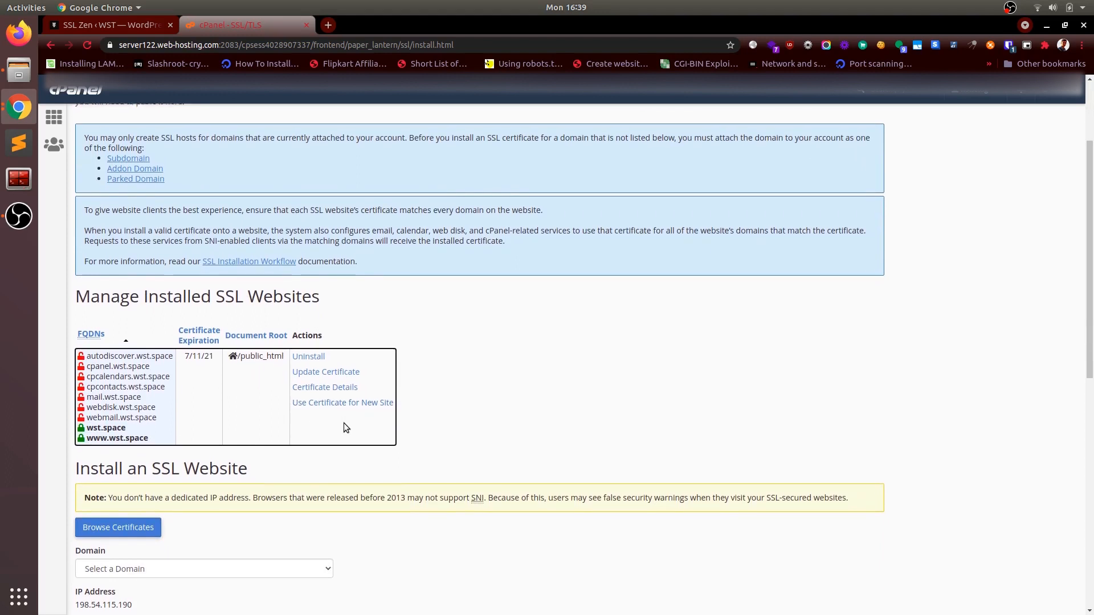
scroll(343, 423, "down", 3)
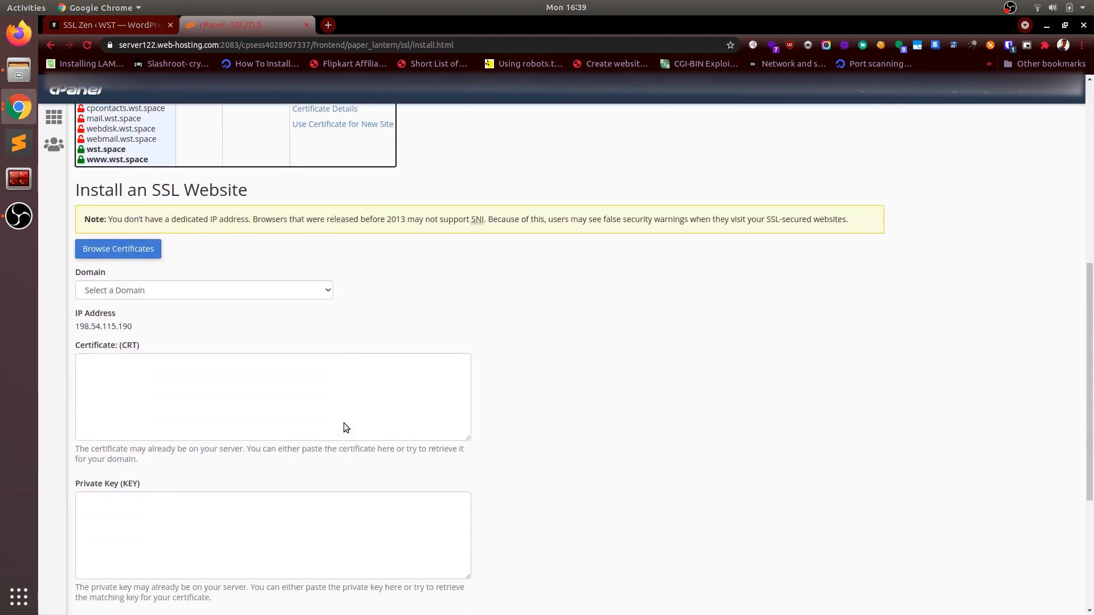
scroll(343, 423, "up", 2)
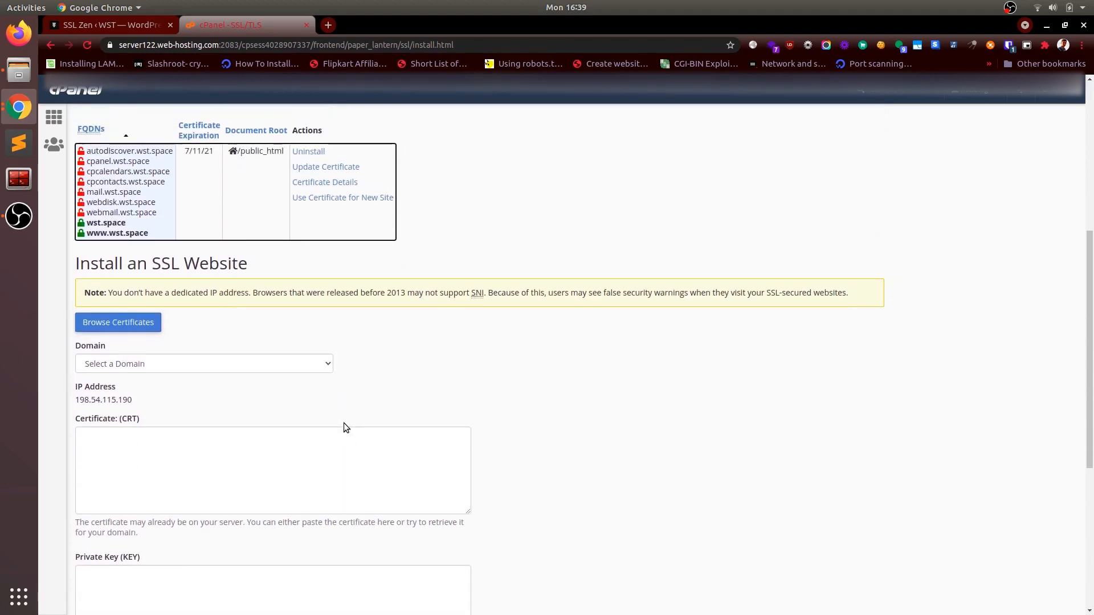
scroll(344, 427, "up", 7)
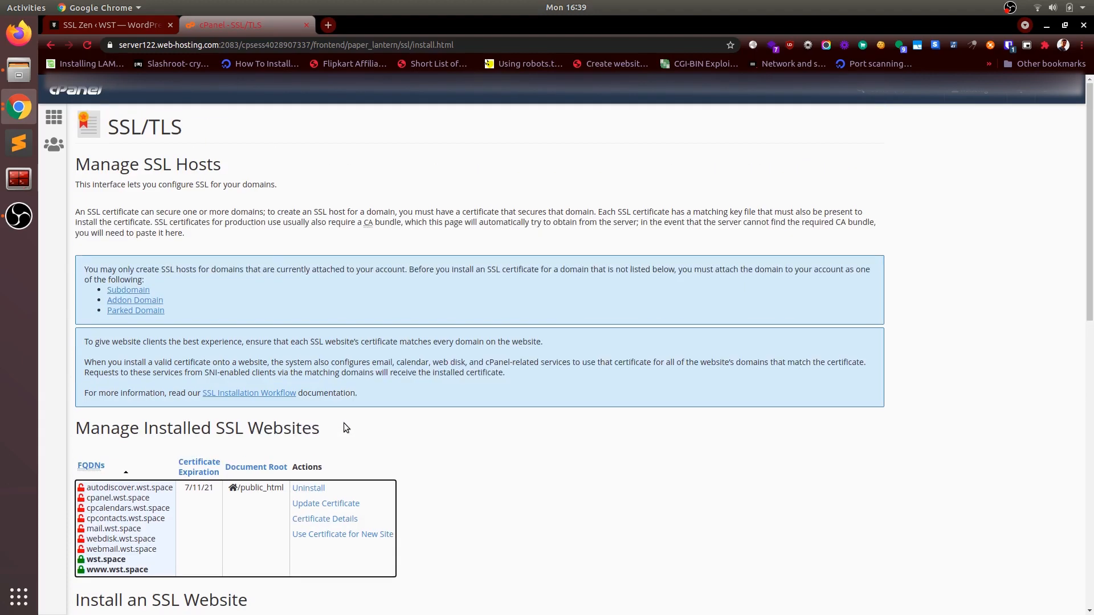
Step: Return to SSL Zen and advance from Install Certificate to the Activate SSL stage
left_click(132, 26)
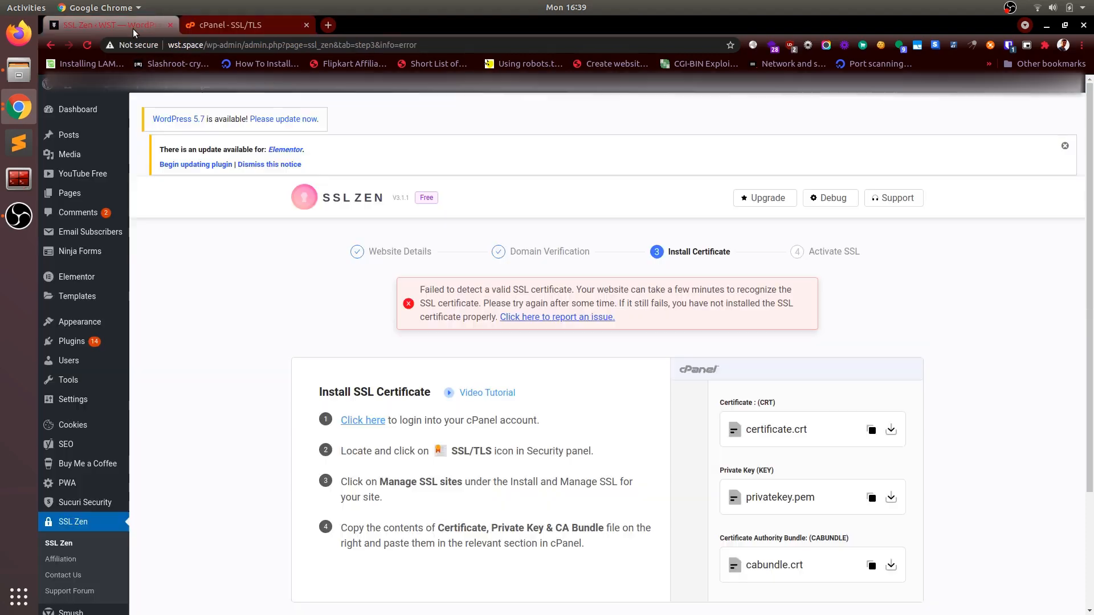
scroll(672, 408, "down", 3)
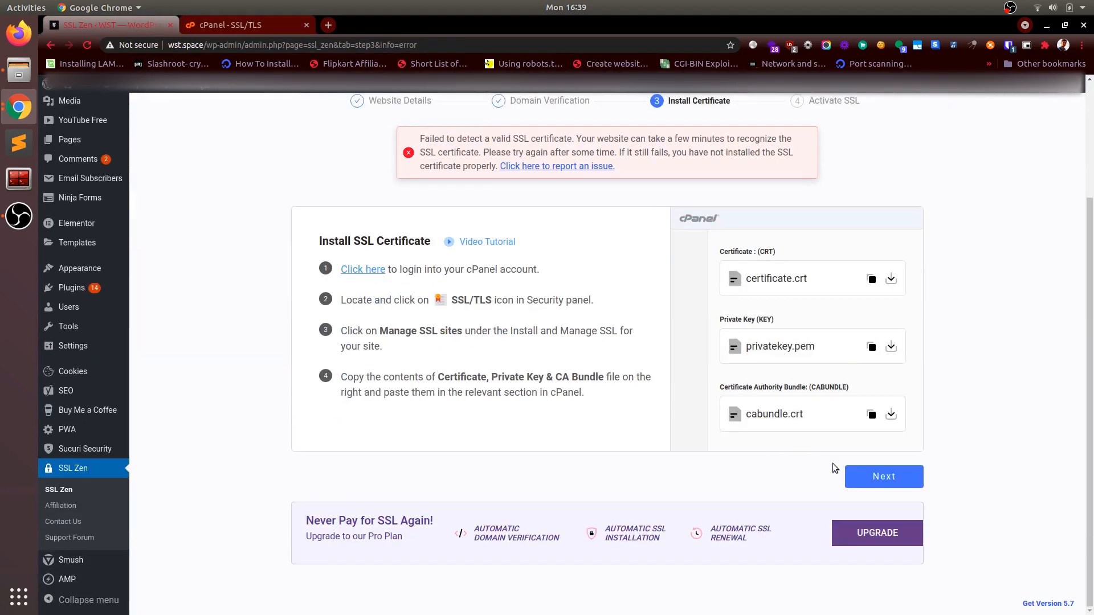
left_click(871, 479)
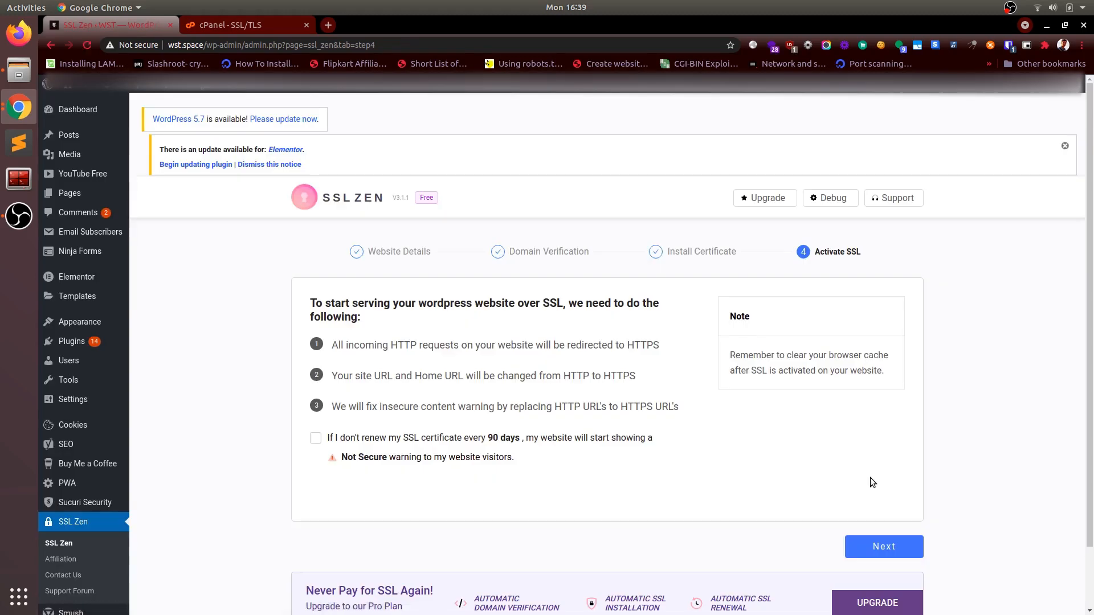
Step: Acknowledge the 90-day certificate renewal notice and complete the Activate SSL stage
scroll(870, 477, "down", 1)
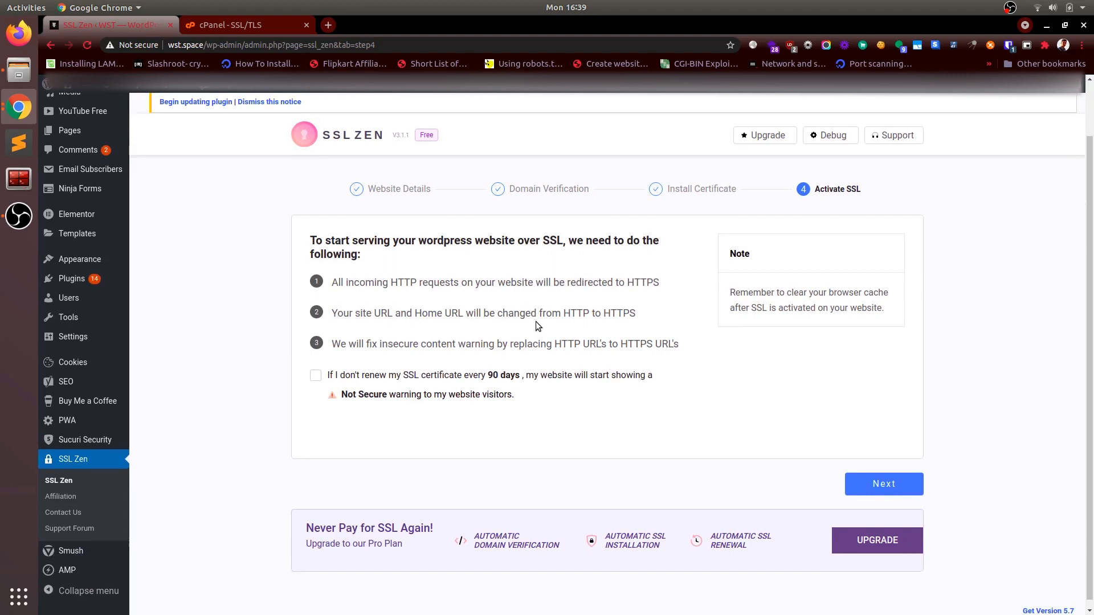
scroll(536, 322, "down", 1)
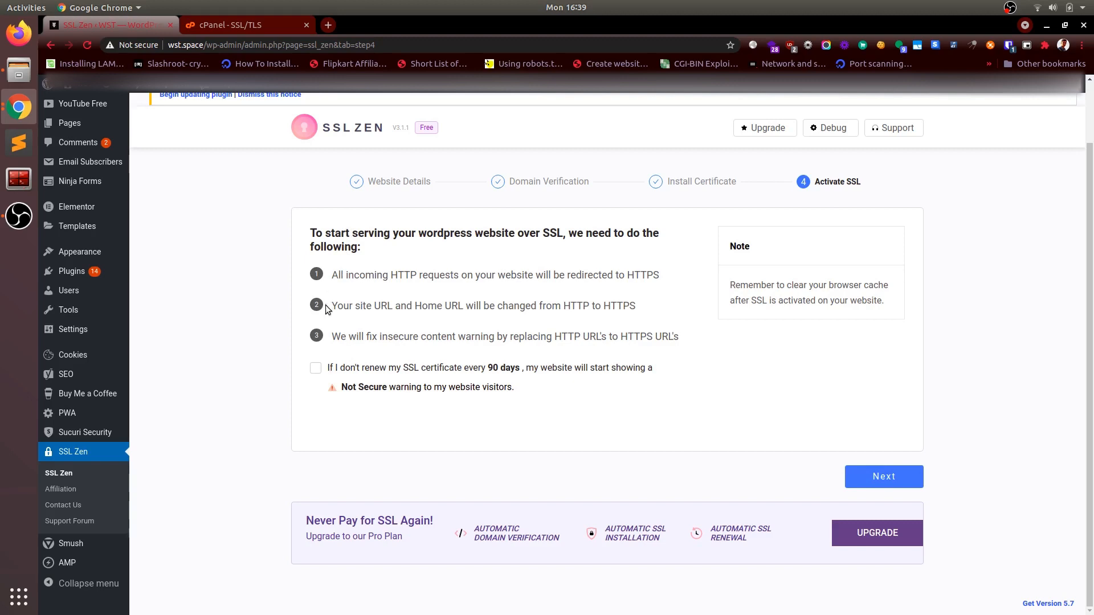
left_click(317, 370)
left_click(877, 481)
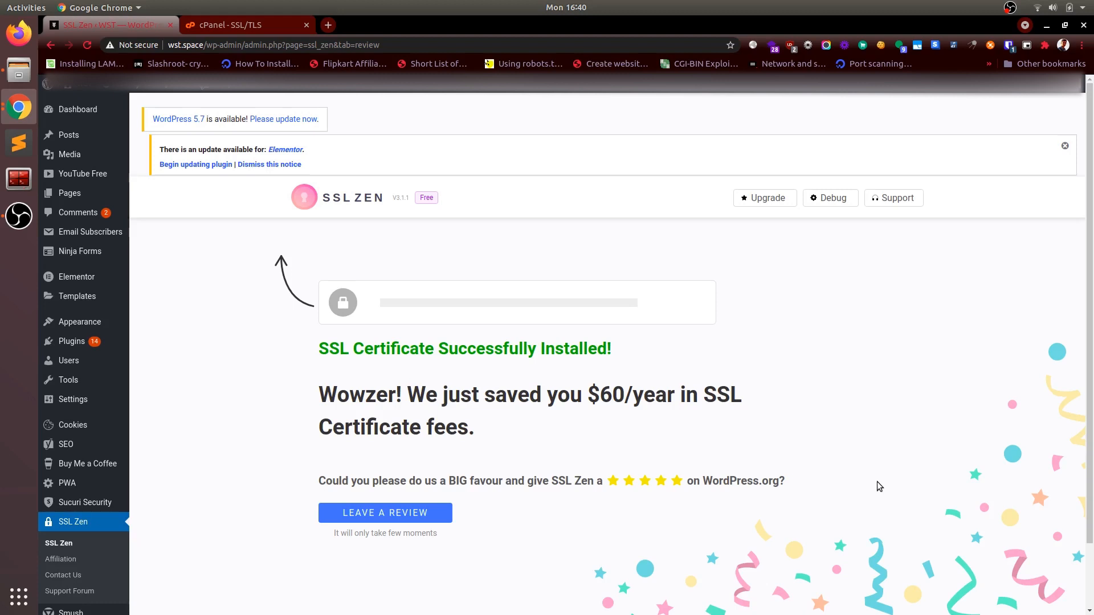
Step: Reload the SSL Zen completion page and check the site's connection security status
key("F5")
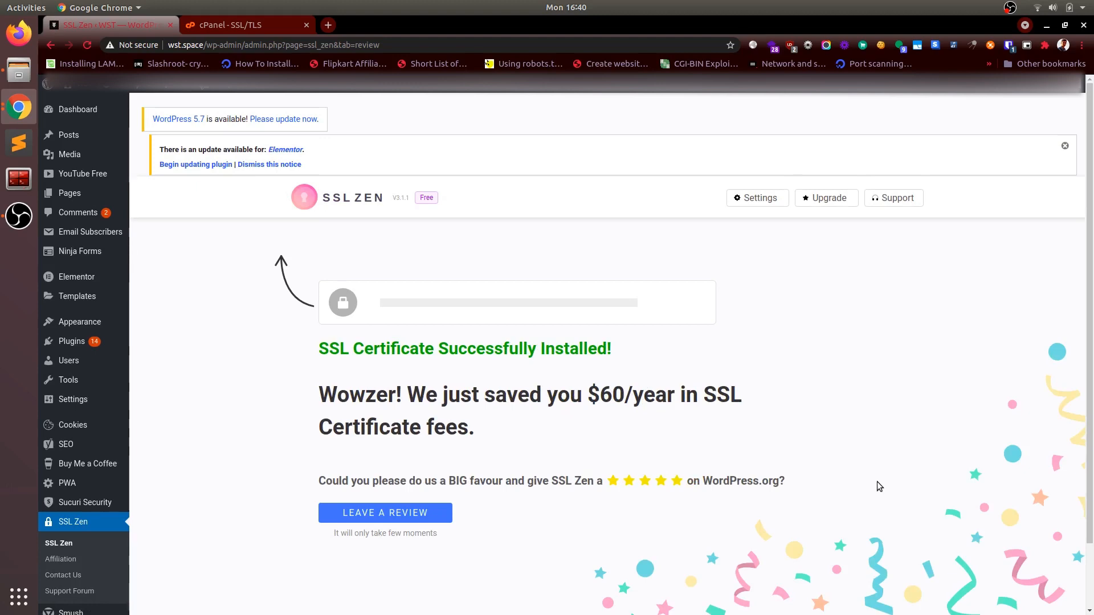
left_click(123, 44)
left_click(125, 44)
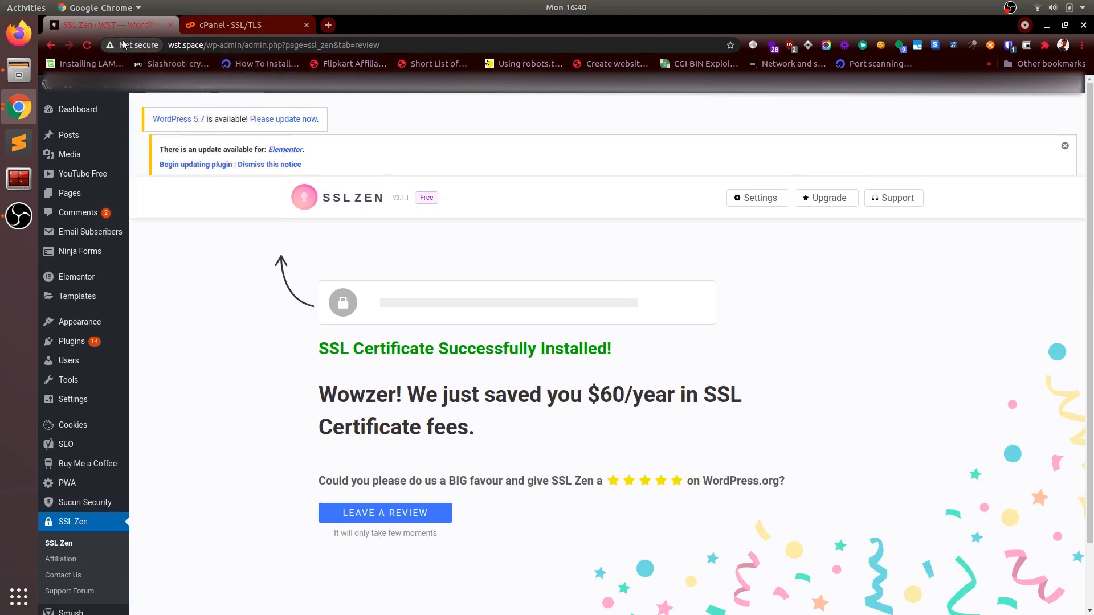
Step: Load wst.space in a new incognito window and check the site's connection security information
key("ctrl+shift+n")
type("wst.space")
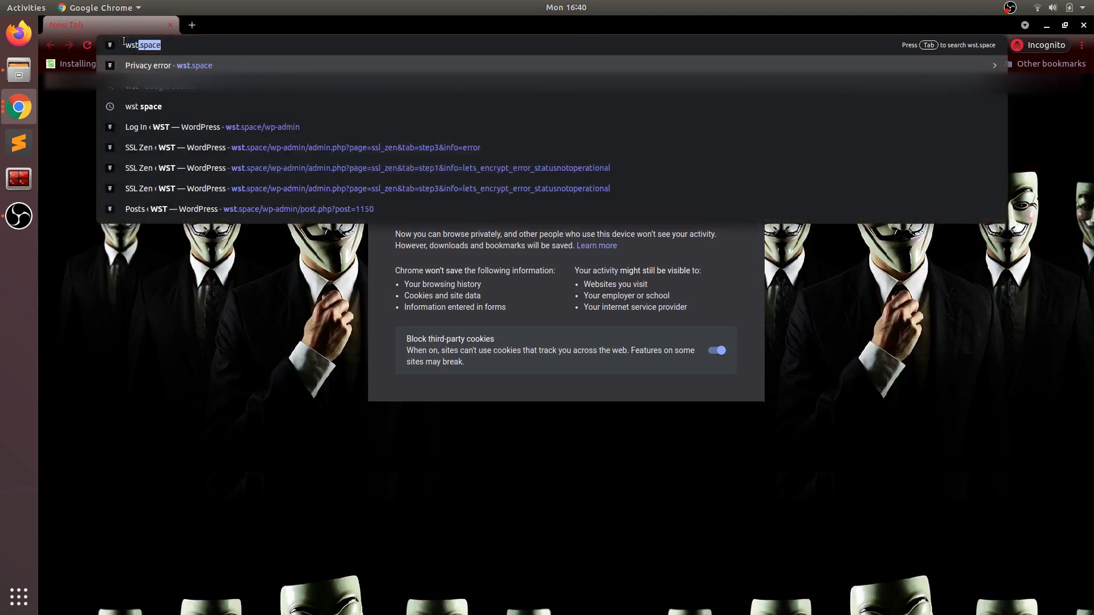
key("Return")
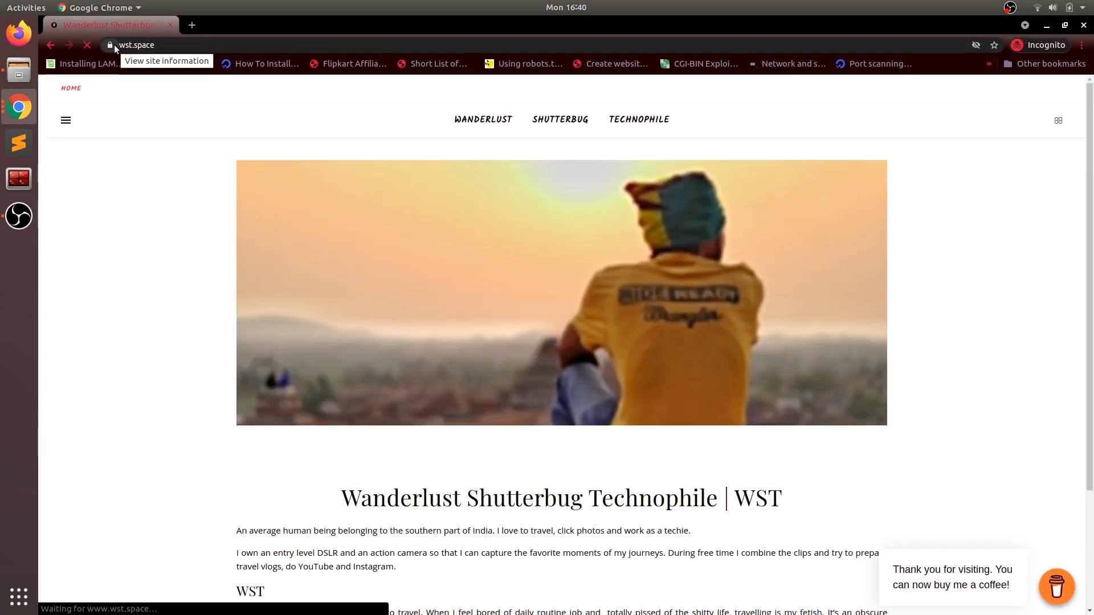
left_click(114, 45)
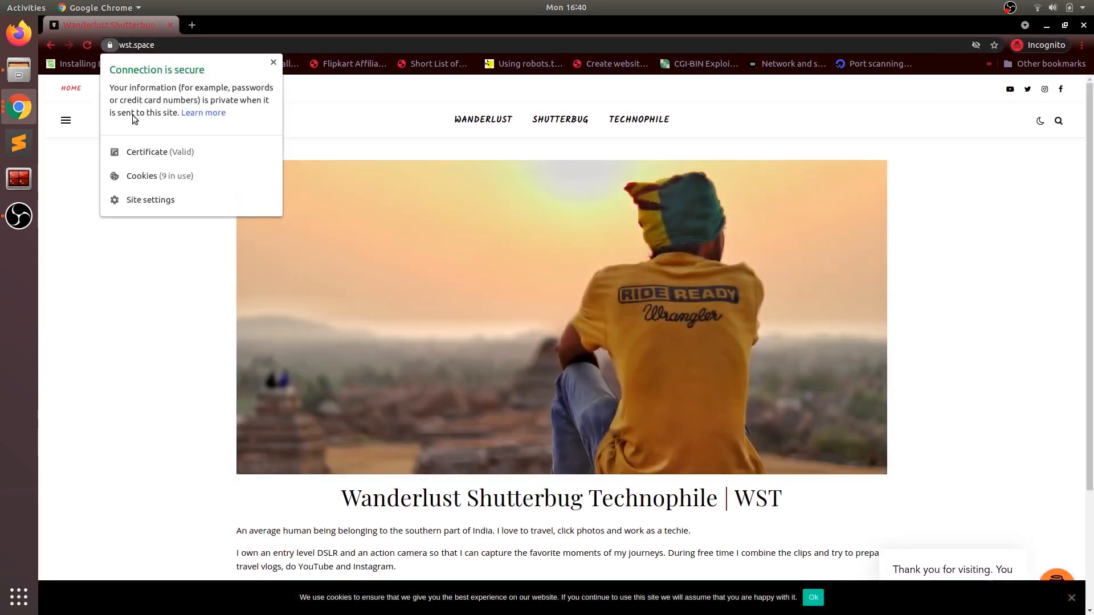
Step: Examine the site certificate's general information and its Not After validity field, then close the certificate viewer
left_click(160, 153)
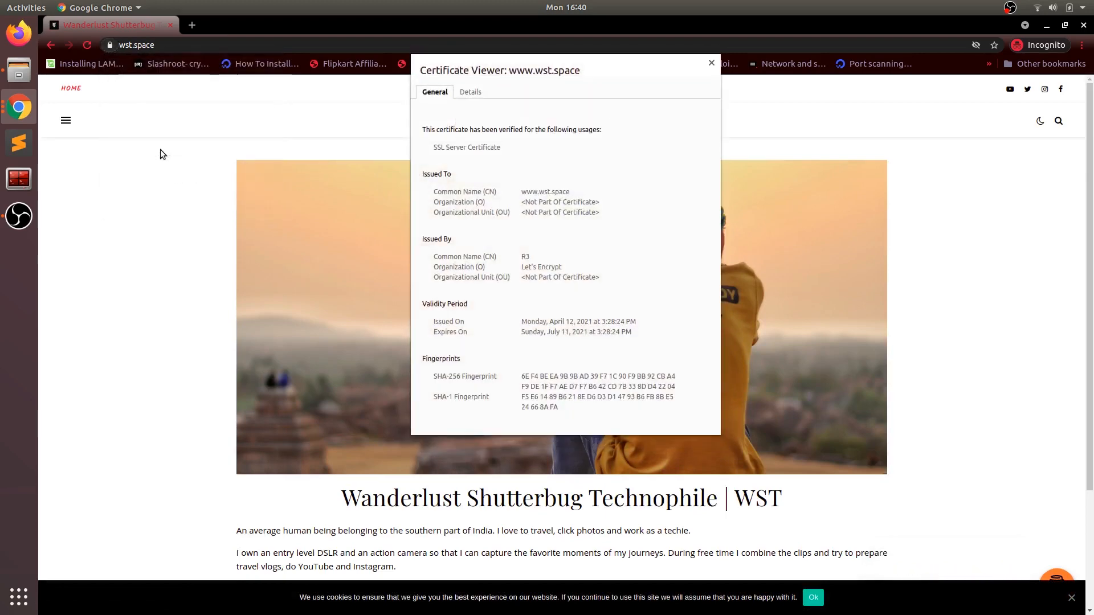
left_click(471, 93)
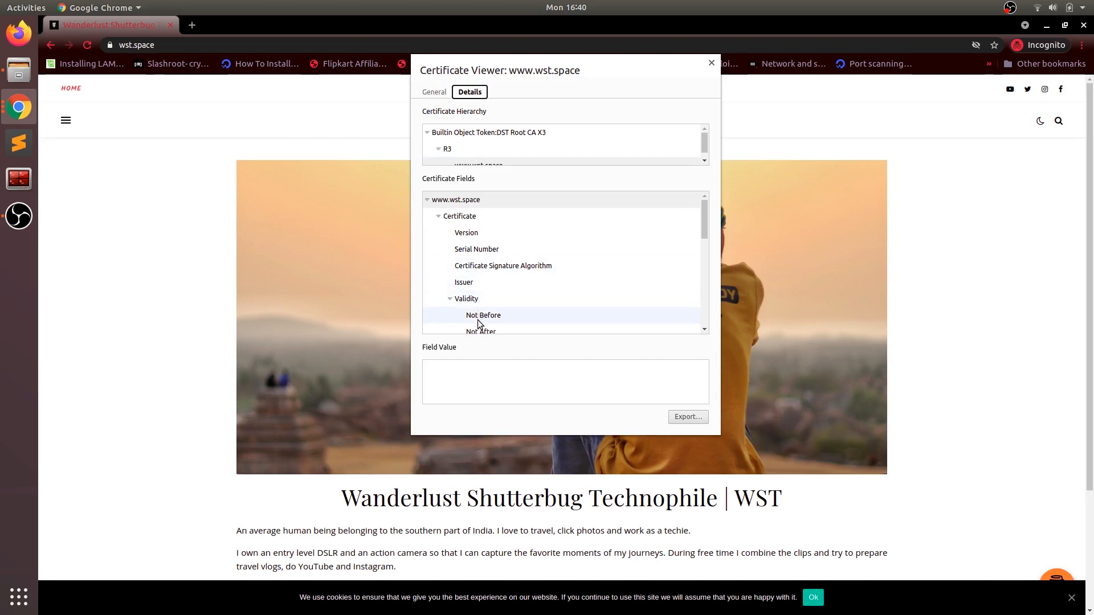
scroll(481, 318, "down", 1)
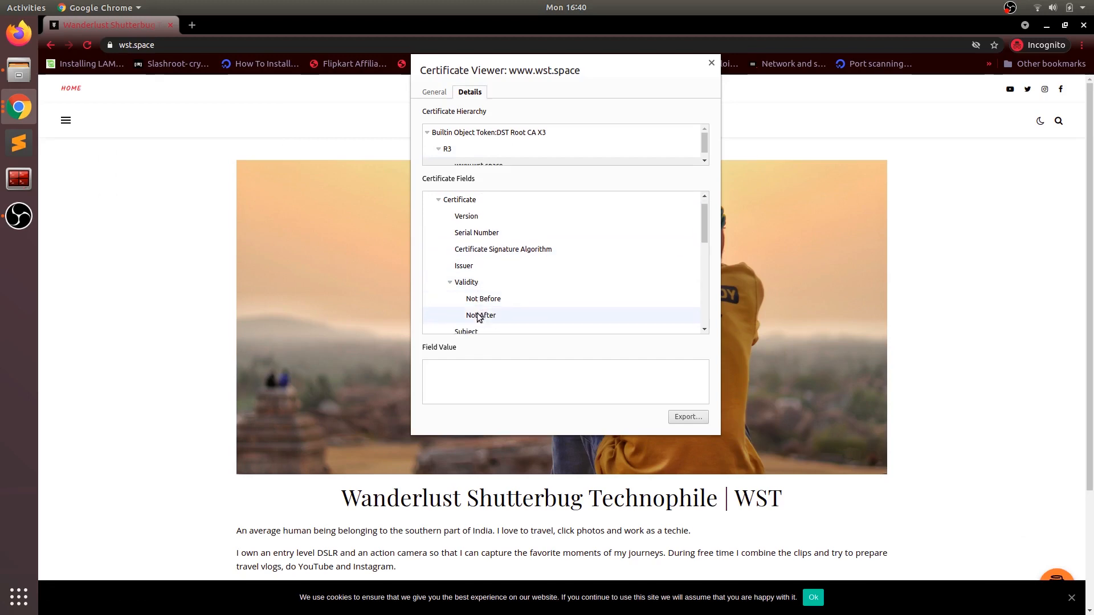
left_click(480, 315)
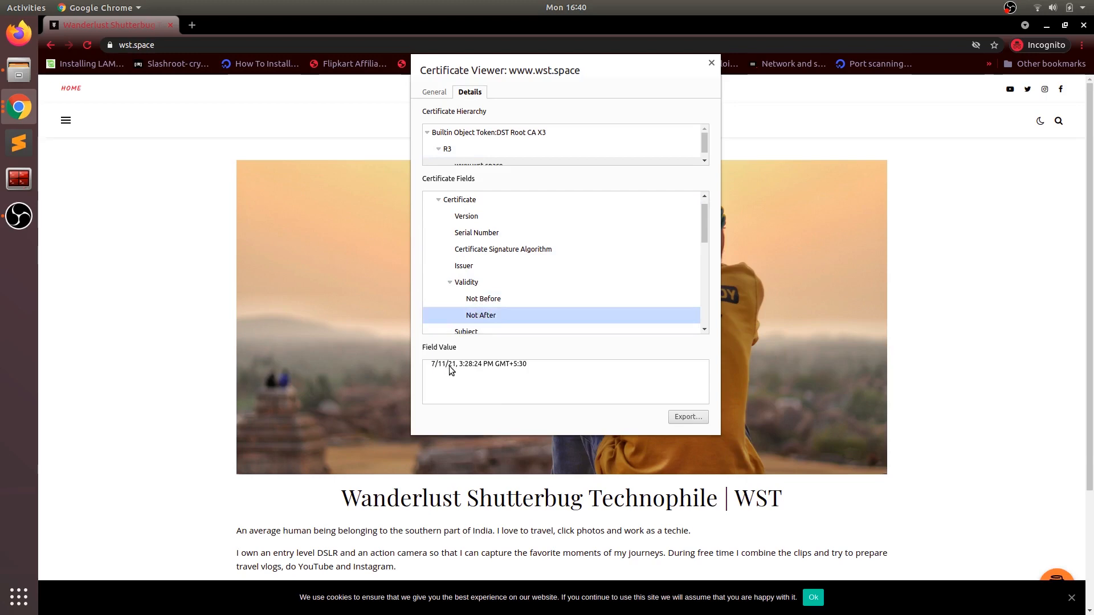
left_click(712, 64)
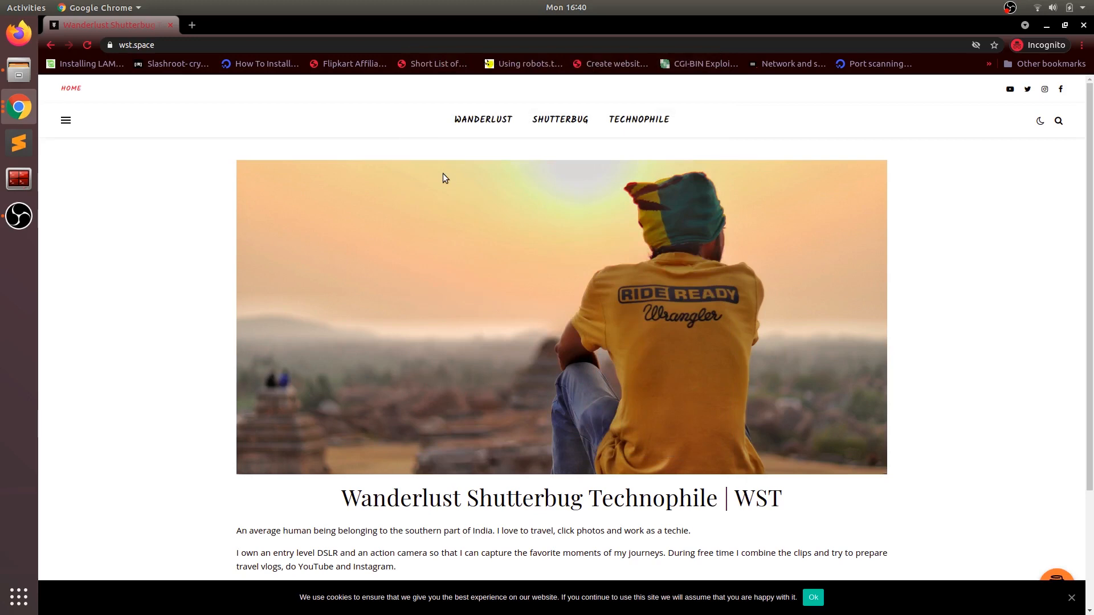